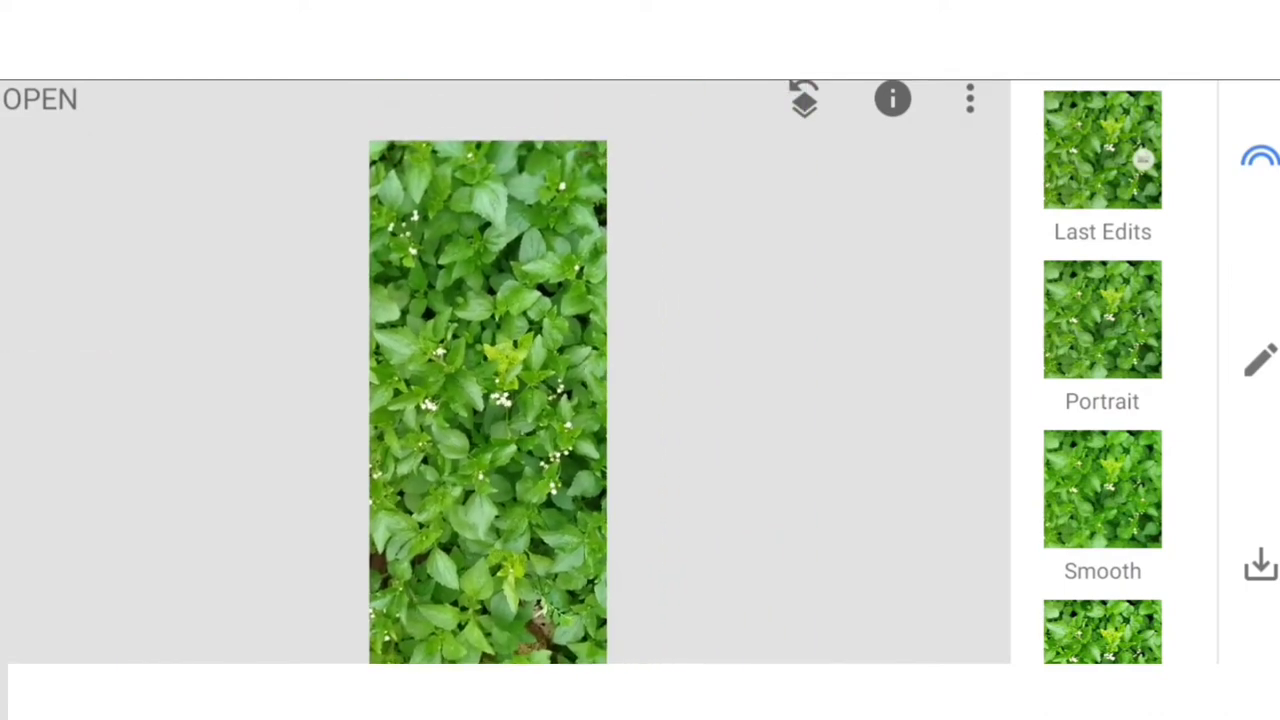
# Crop the leaf photo to a shorter frame by trimming the top and bottom.
pyautogui.click(1260, 358)
pyautogui.click(637, 310)
pyautogui.moveTo(635, 92); pyautogui.dragTo(635, 258)
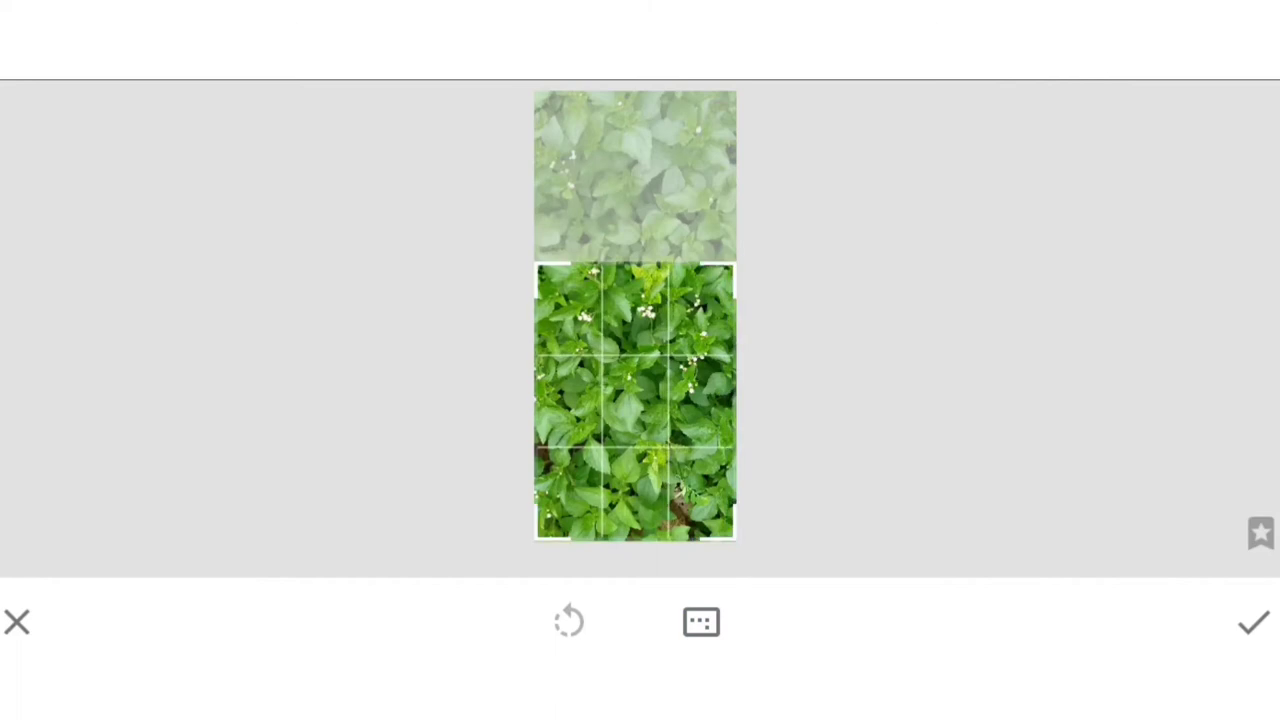
pyautogui.moveTo(635, 262); pyautogui.dragTo(635, 172)
pyautogui.moveTo(635, 540); pyautogui.dragTo(635, 465)
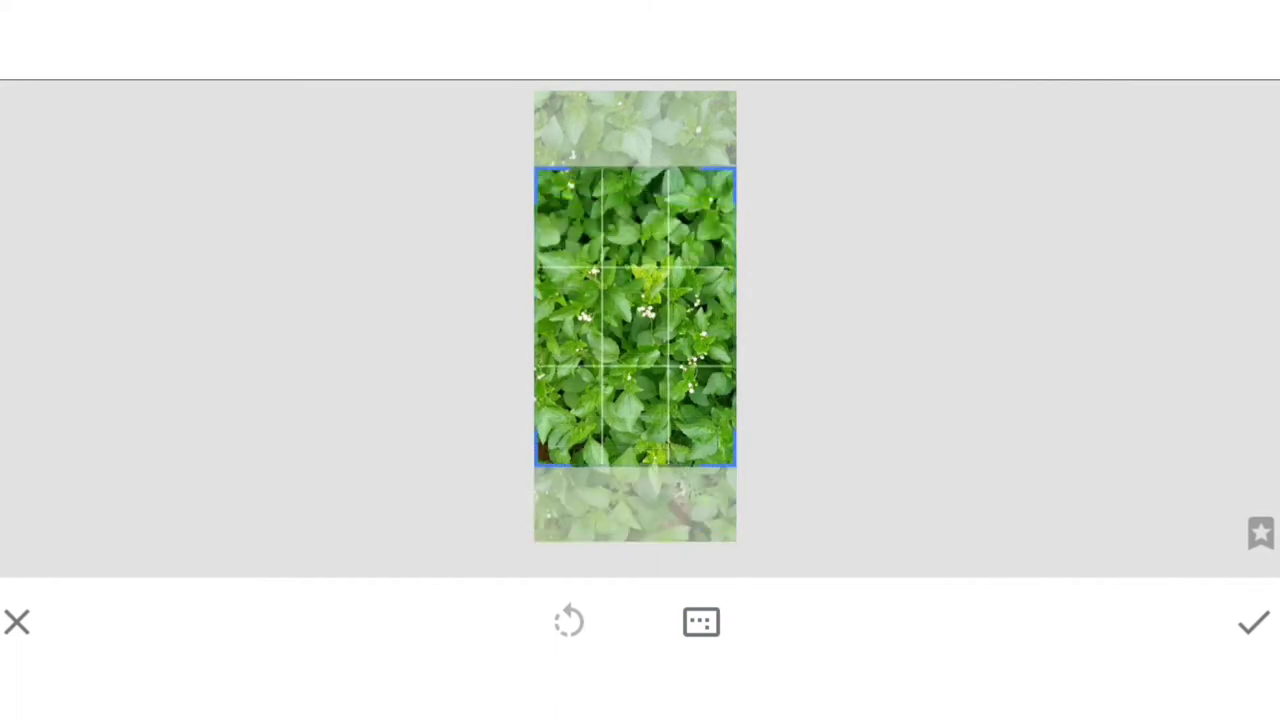
pyautogui.click(1253, 622)
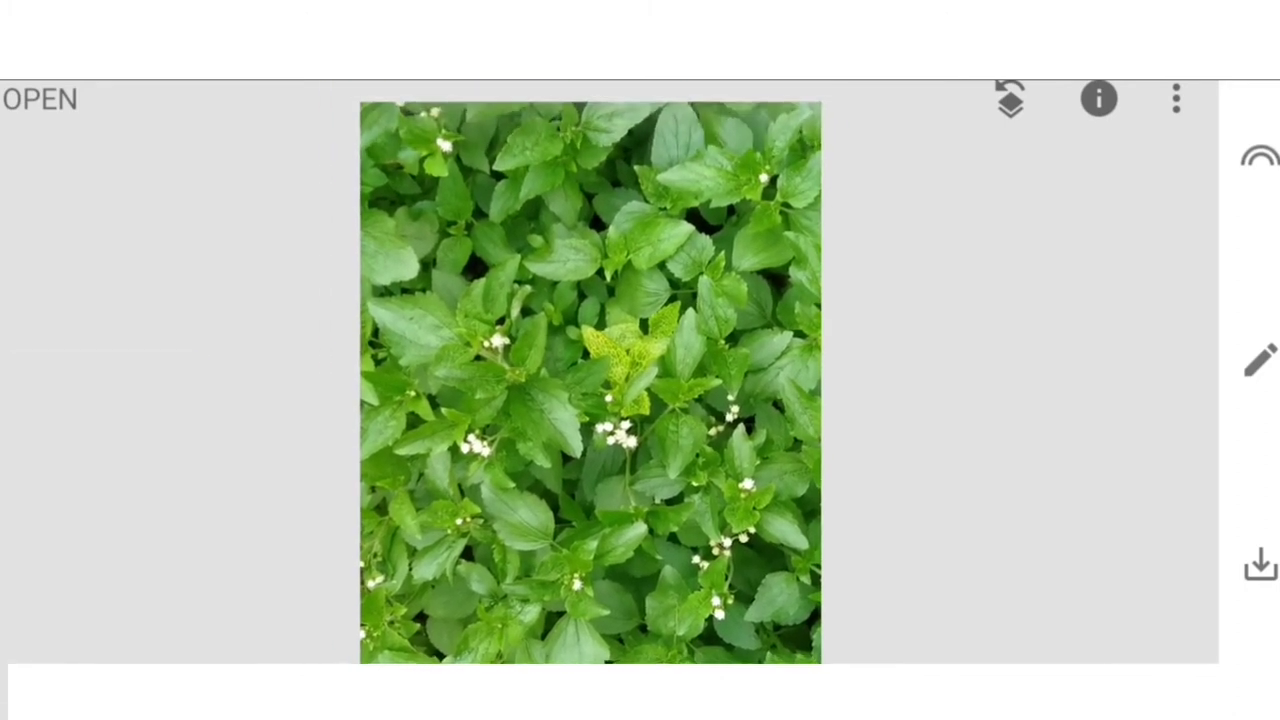
# Apply a strong Lens Blur across the whole leaf photo.
pyautogui.click(1260, 360)
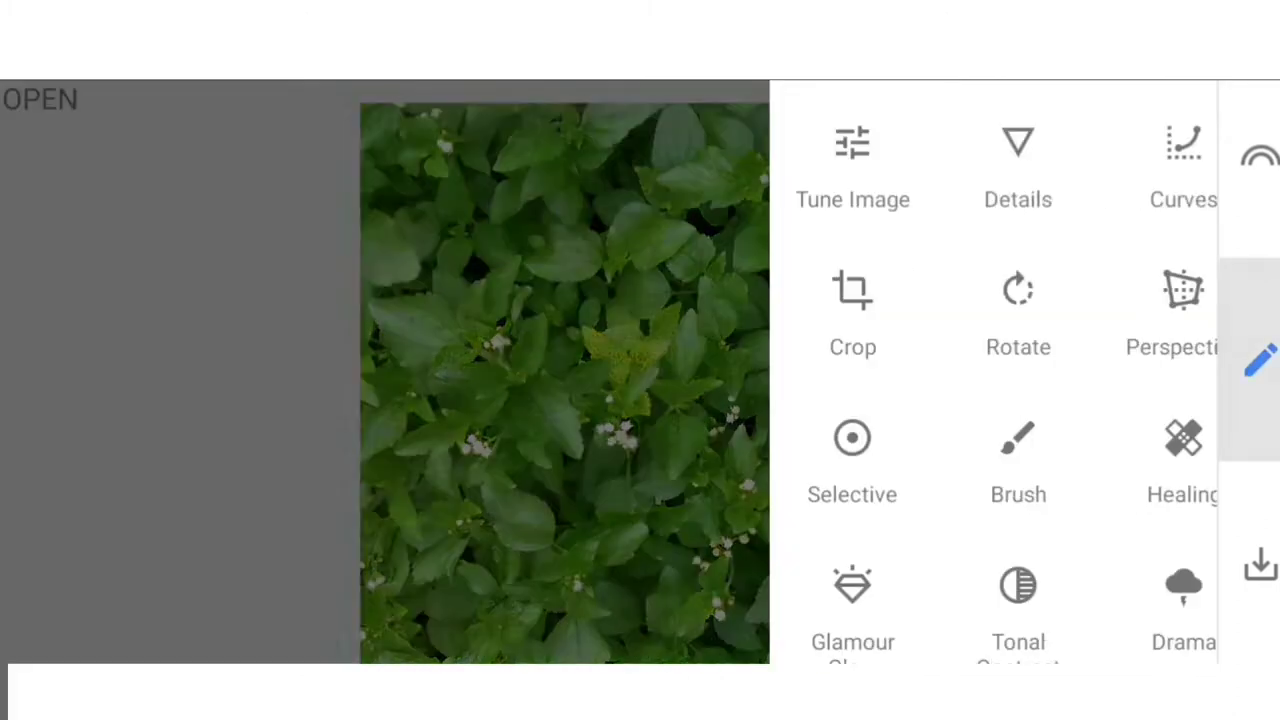
pyautogui.scroll(-5, 886, 370)
pyautogui.scroll(2, 886, 370)
pyautogui.scroll(-2, 886, 370)
pyautogui.click(1134, 400)
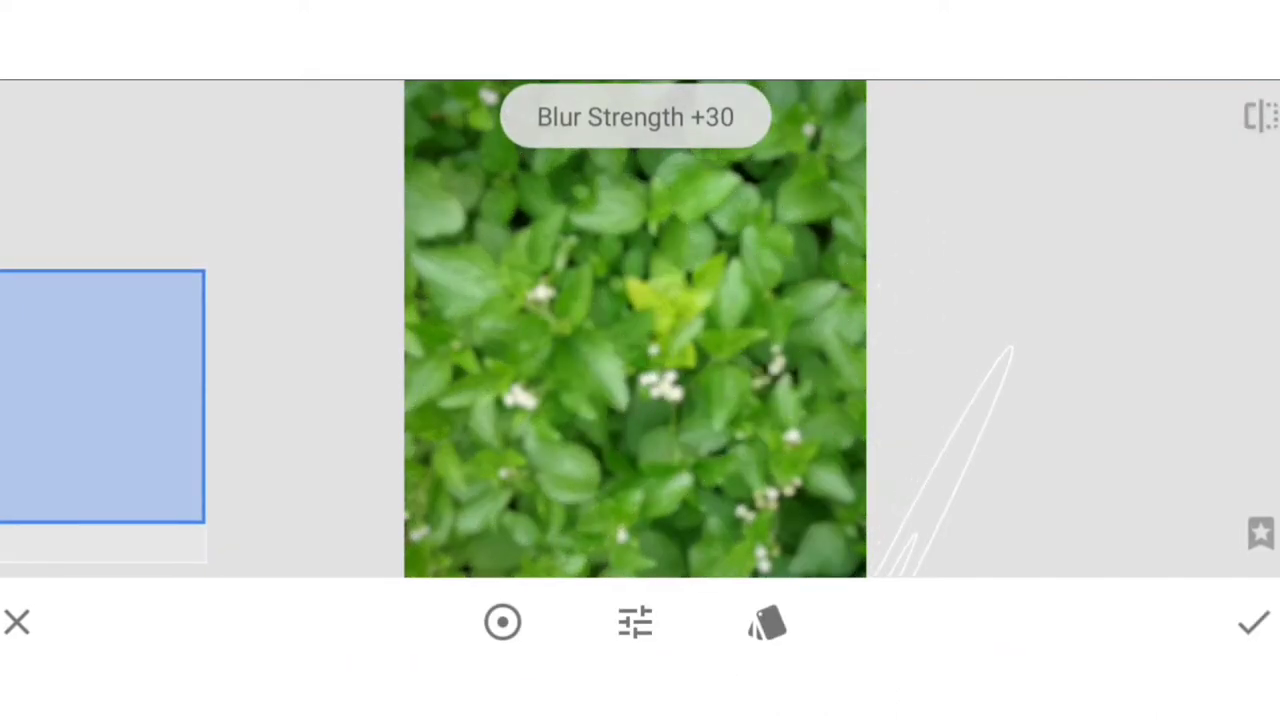
pyautogui.click(635, 622)
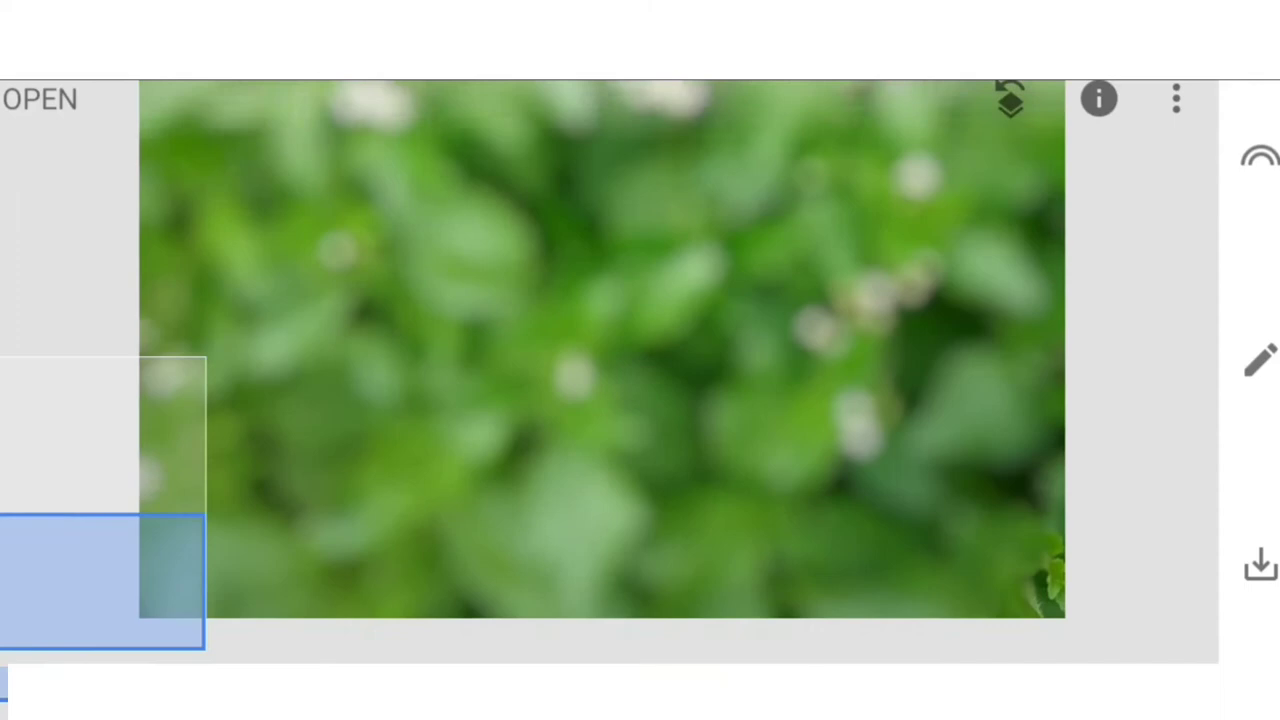
pyautogui.scroll(2, 886, 370)
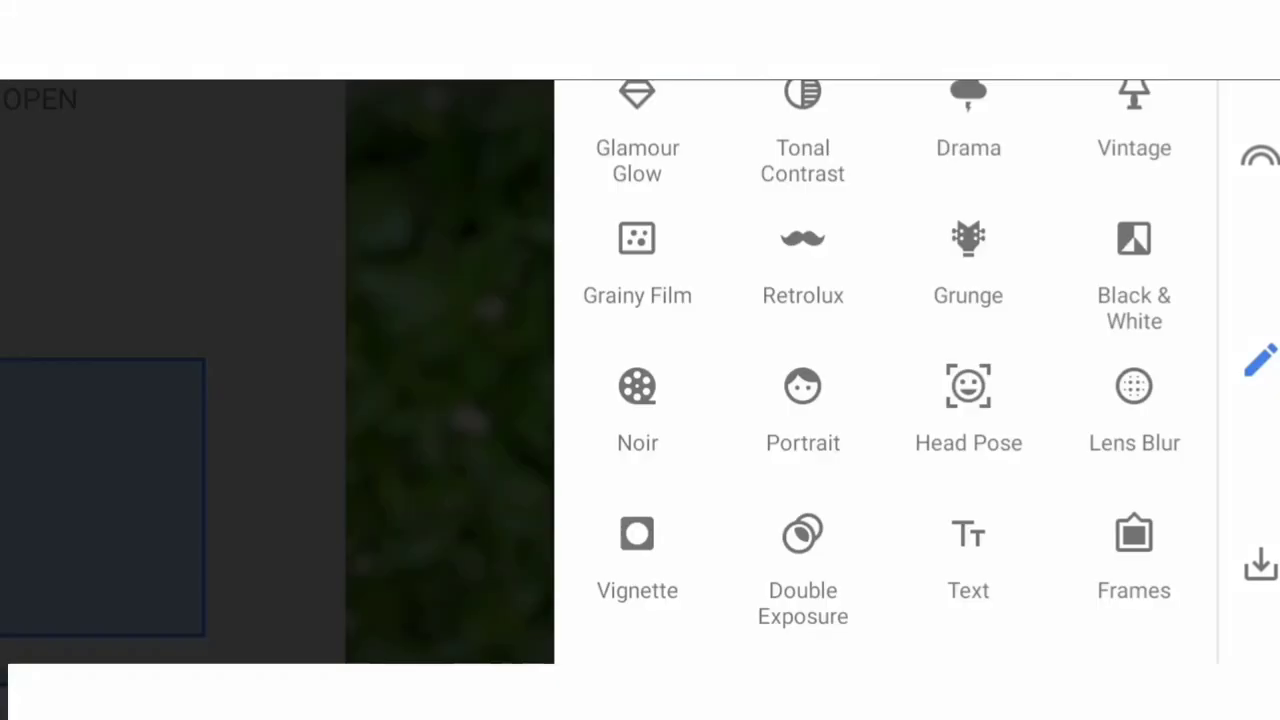
# Blend the hand-and-cracked-phone photo over the blurred leaves with Double Exposure at full opacity.
pyautogui.click(803, 560)
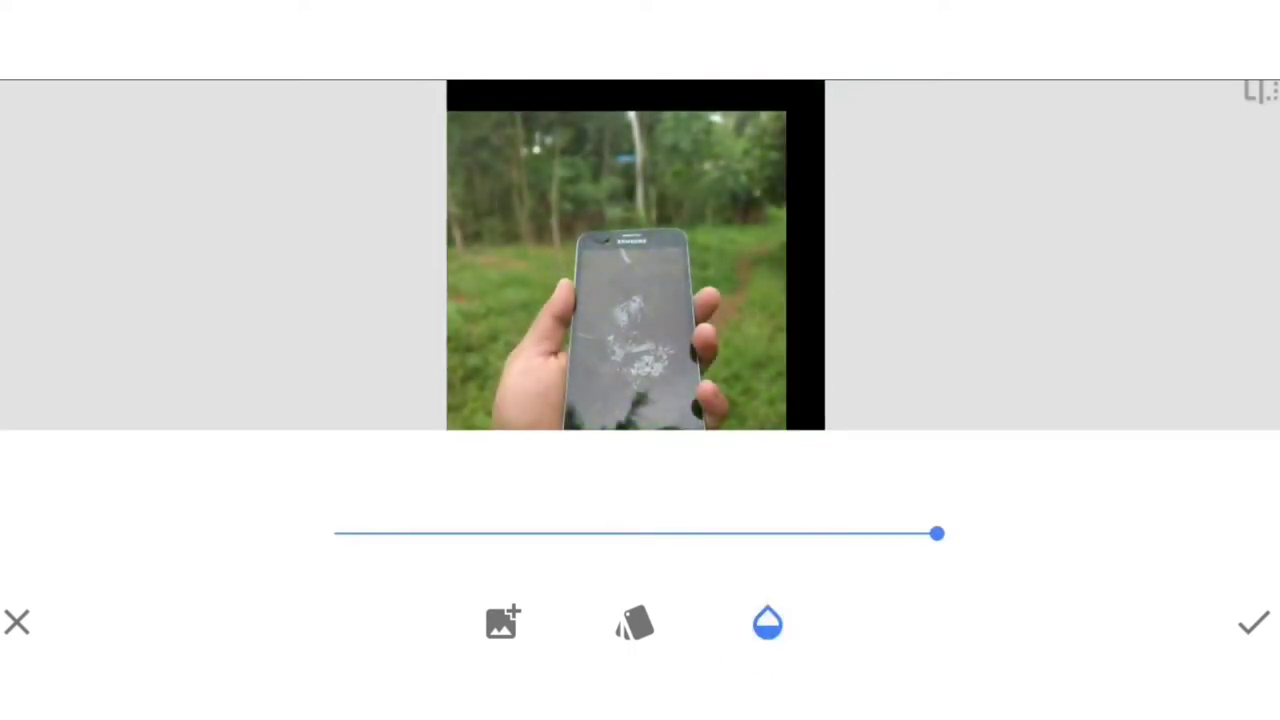
pyautogui.click(1253, 622)
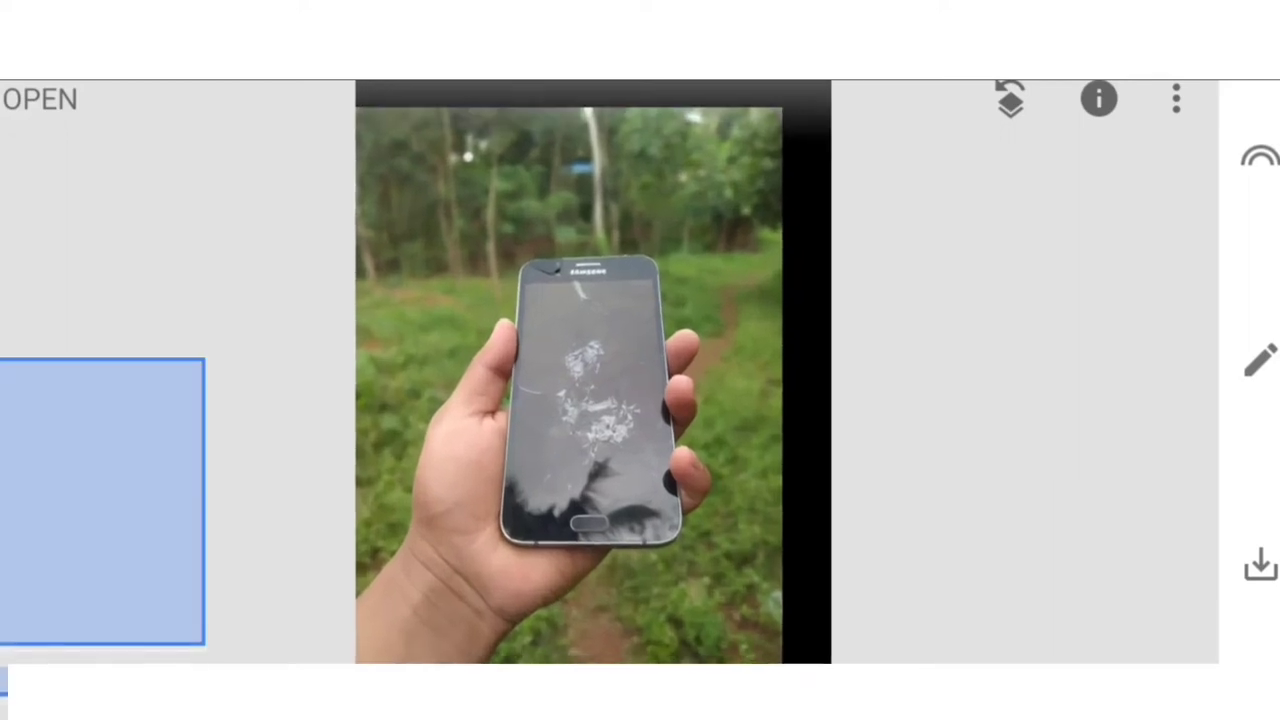
# Open the Double Exposure edit's brush mask from View edits.
pyautogui.click(1010, 98)
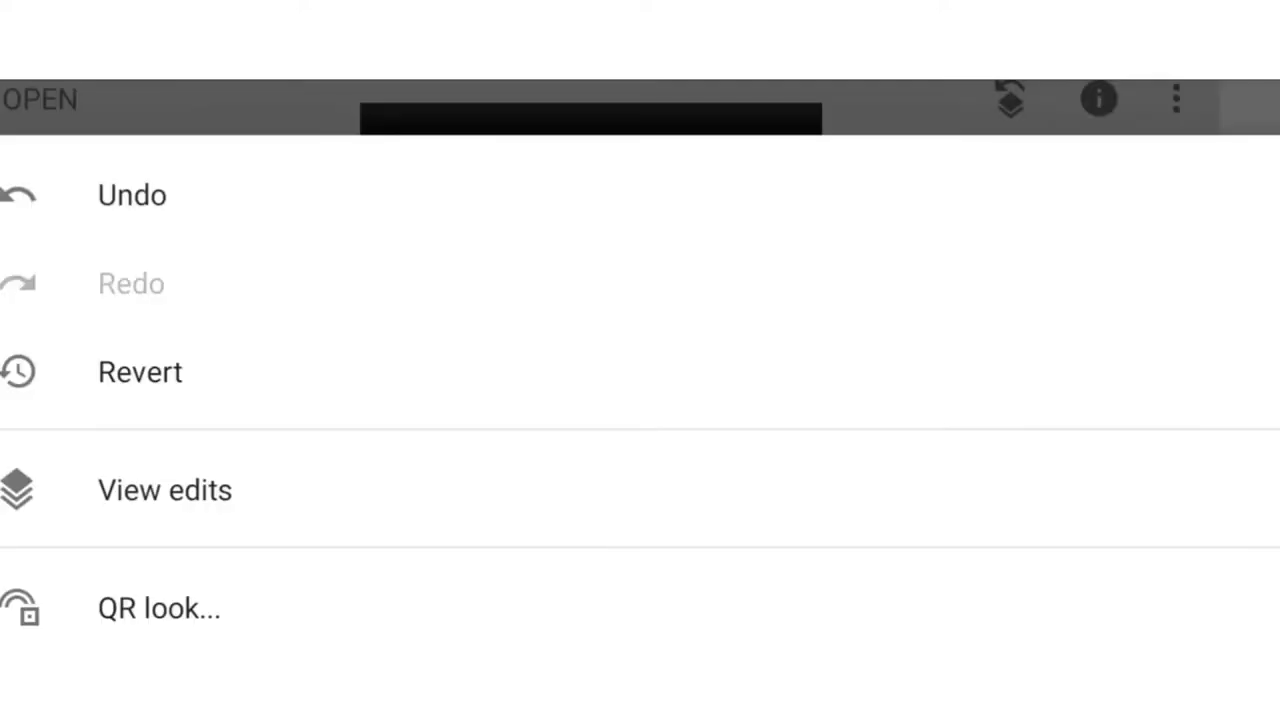
pyautogui.click(194, 489)
pyautogui.click(1197, 237)
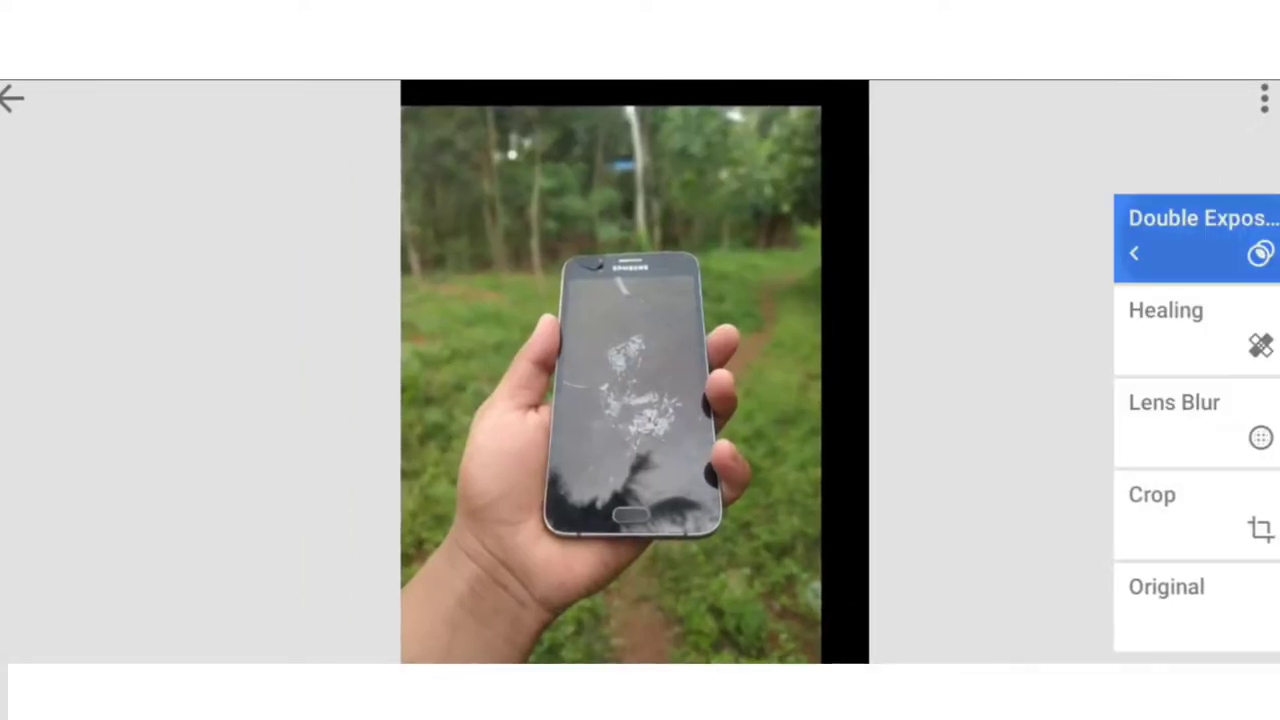
pyautogui.click(971, 237)
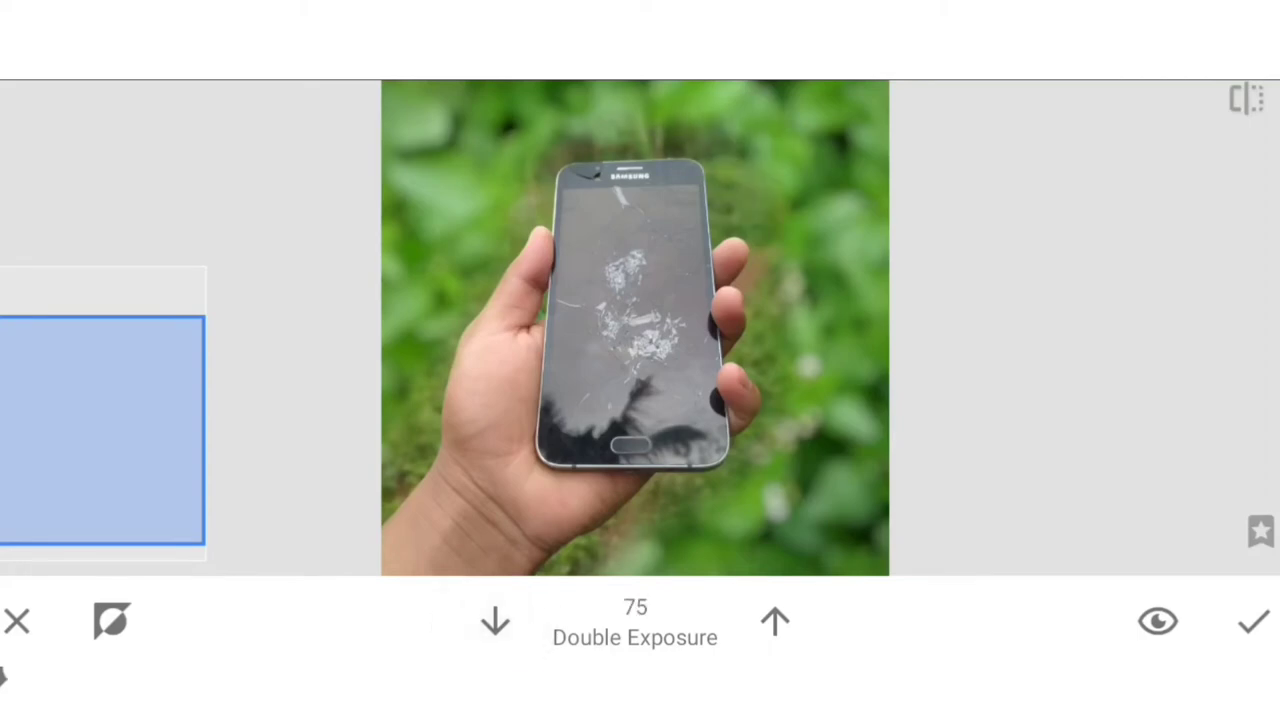
# Zoom in on the photo to mask the hand and phone.
pyautogui.scroll(2, 635, 315)
pyautogui.scroll(2, 635, 315)
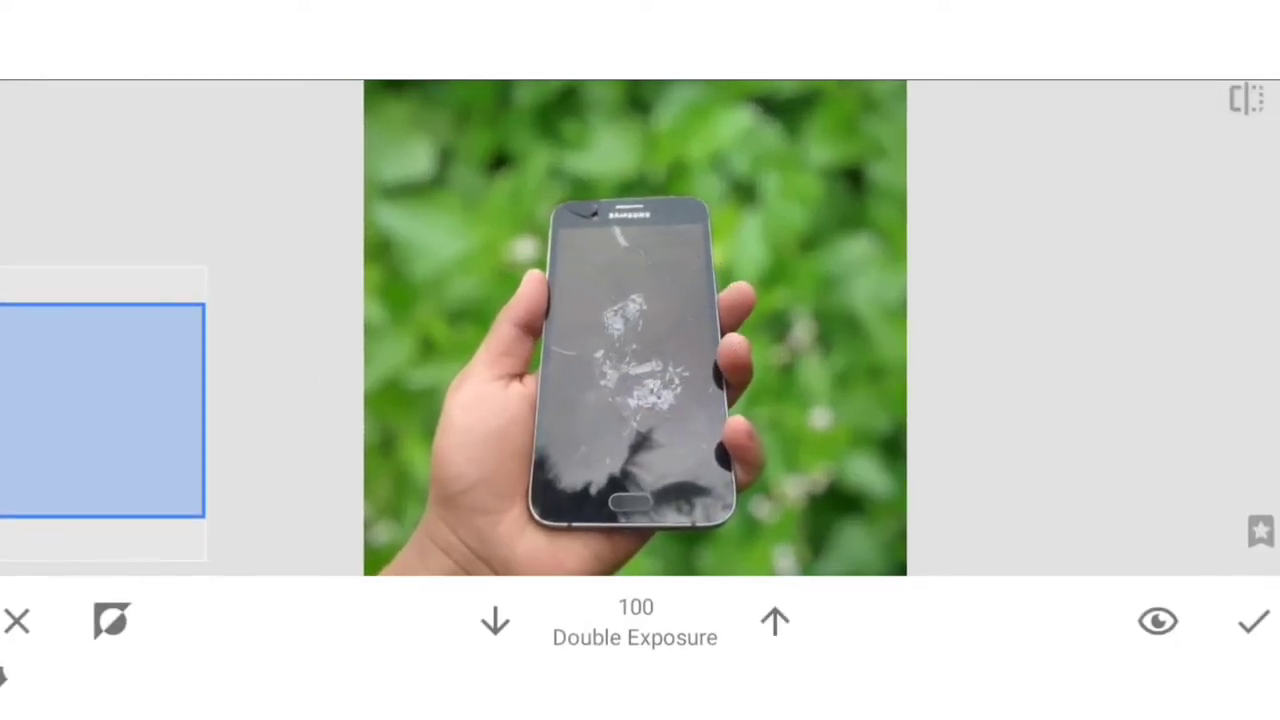
# Brush the swimmer into the phone screen and above its top, then set brush strength 0.
pyautogui.click(111, 621)
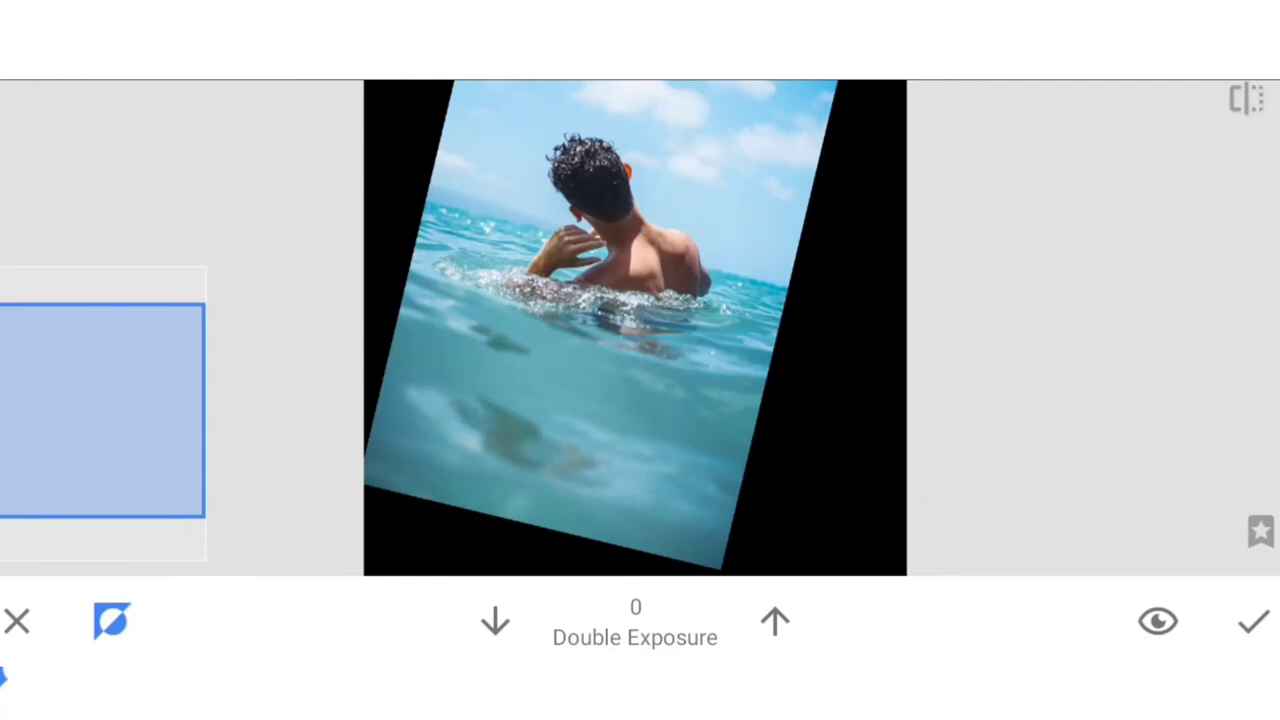
pyautogui.moveTo(820, 420); pyautogui.dragTo(620, 540)
pyautogui.click(111, 621)
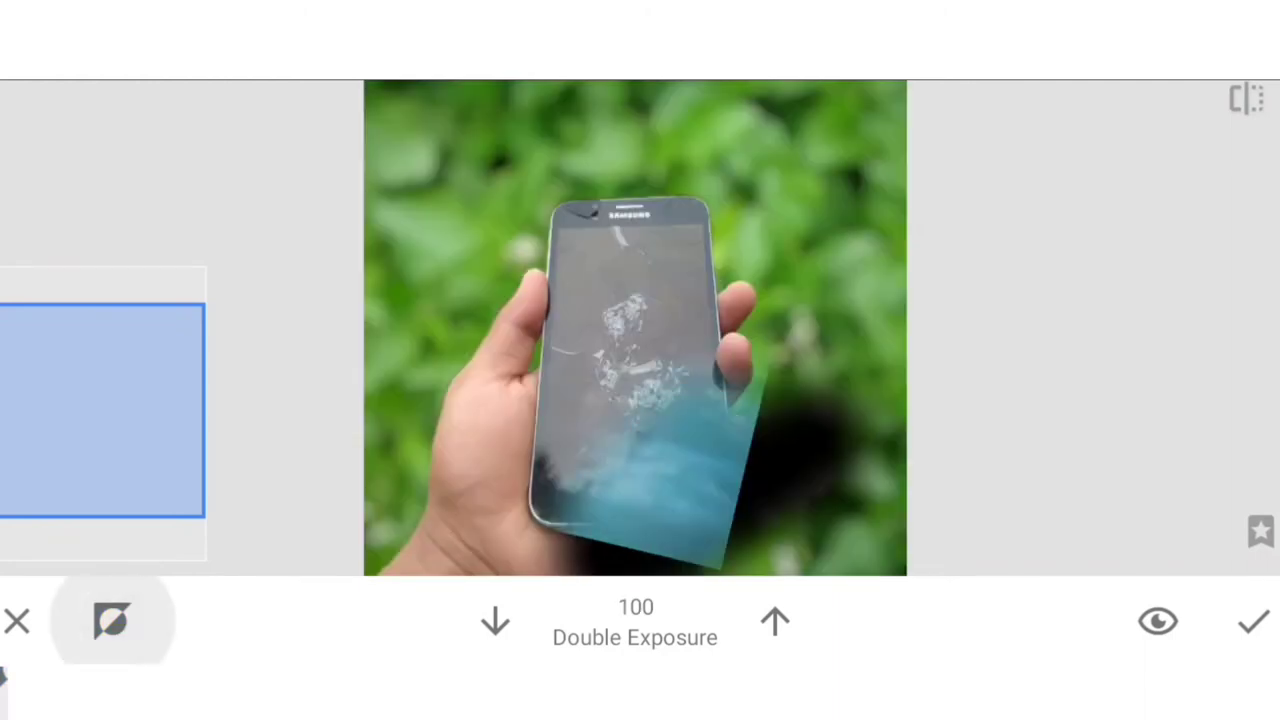
pyautogui.moveTo(760, 300); pyautogui.dragTo(620, 300)
pyautogui.moveTo(640, 220)
pyautogui.mouseDown()
pyautogui.moveTo(560, 500)
pyautogui.moveTo(640, 160)
pyautogui.mouseUp()
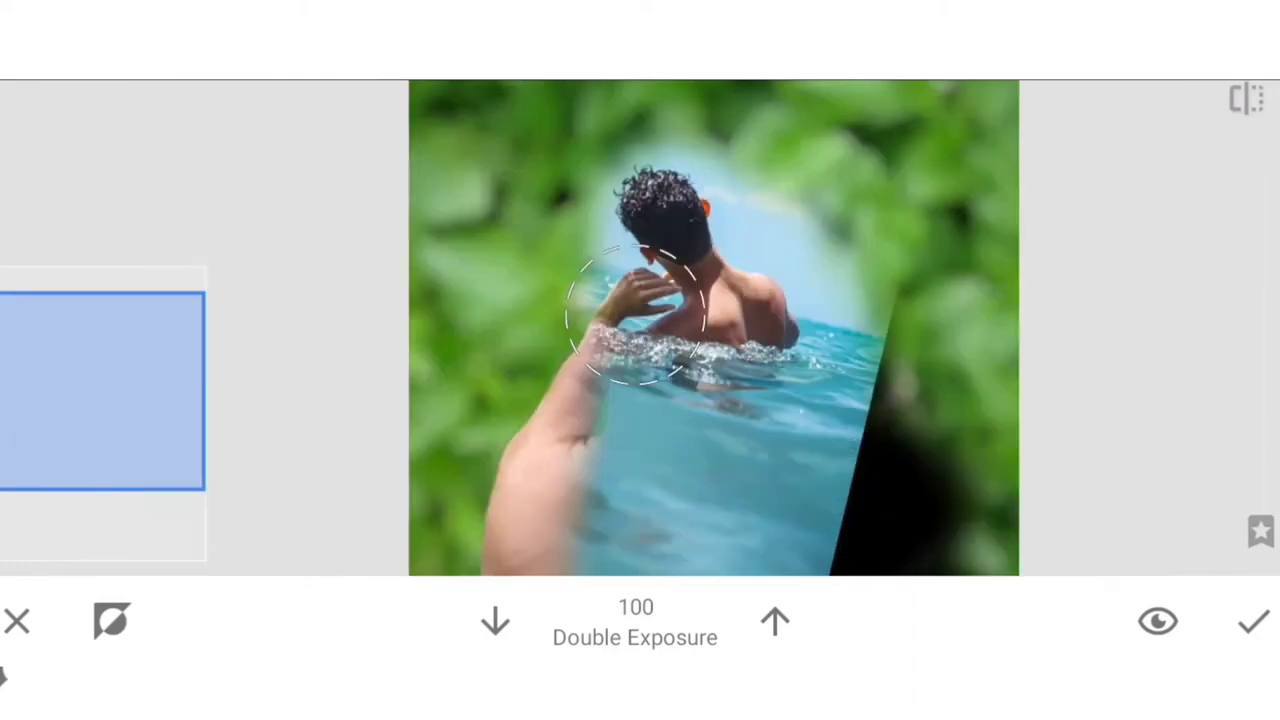
pyautogui.click(494, 621)
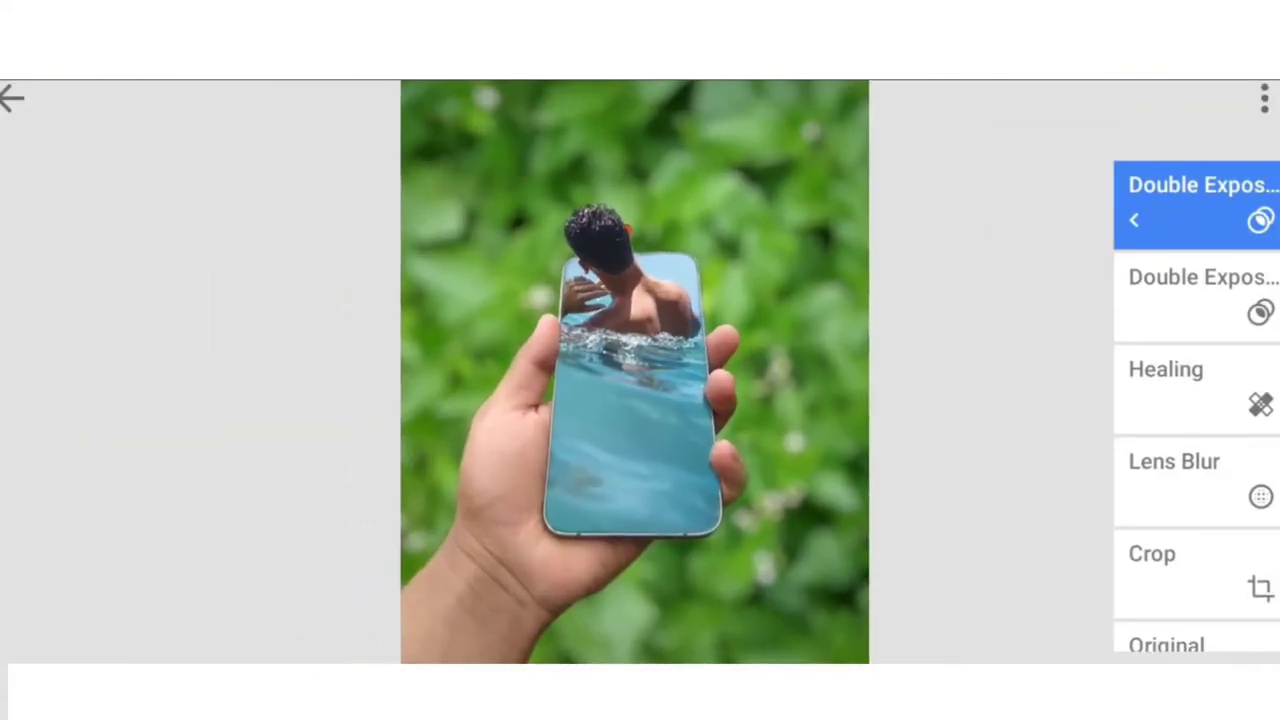
# Add a Selective point on the phone screen, raising contrast and adjusting brightness.
pyautogui.click(12, 97)
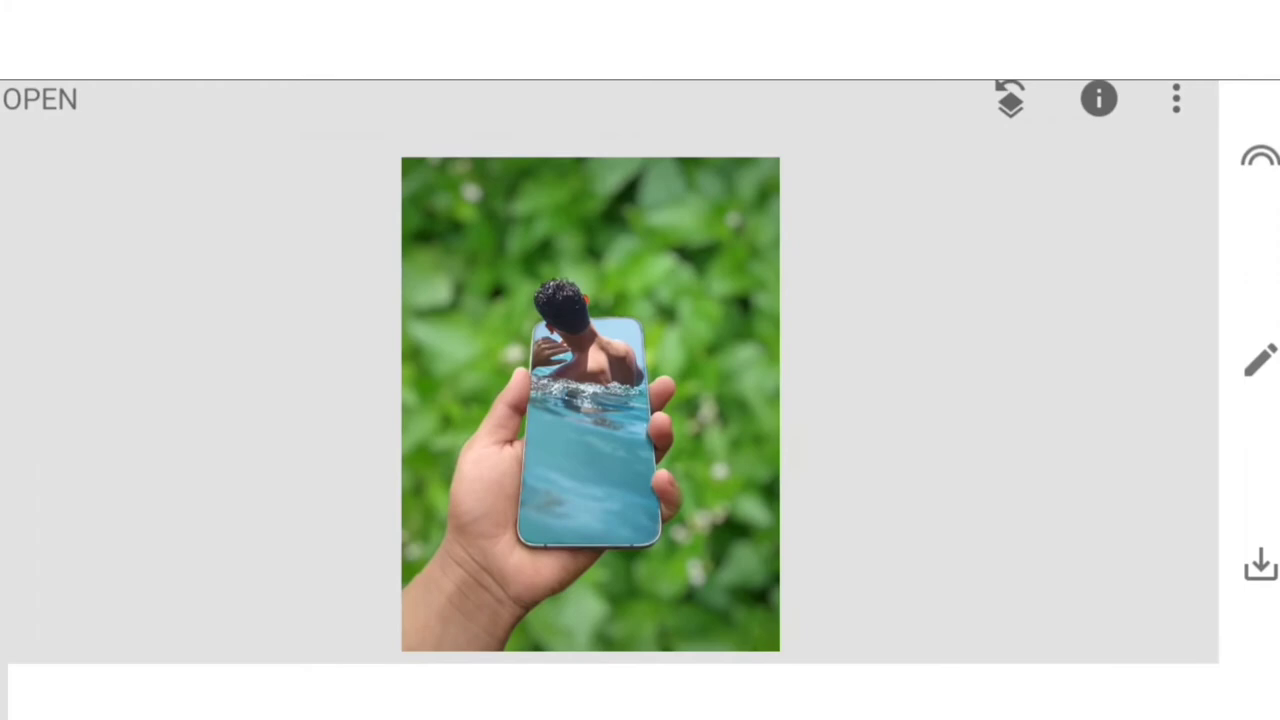
pyautogui.click(1260, 360)
pyautogui.scroll(2, 886, 370)
pyautogui.scroll(3, 886, 370)
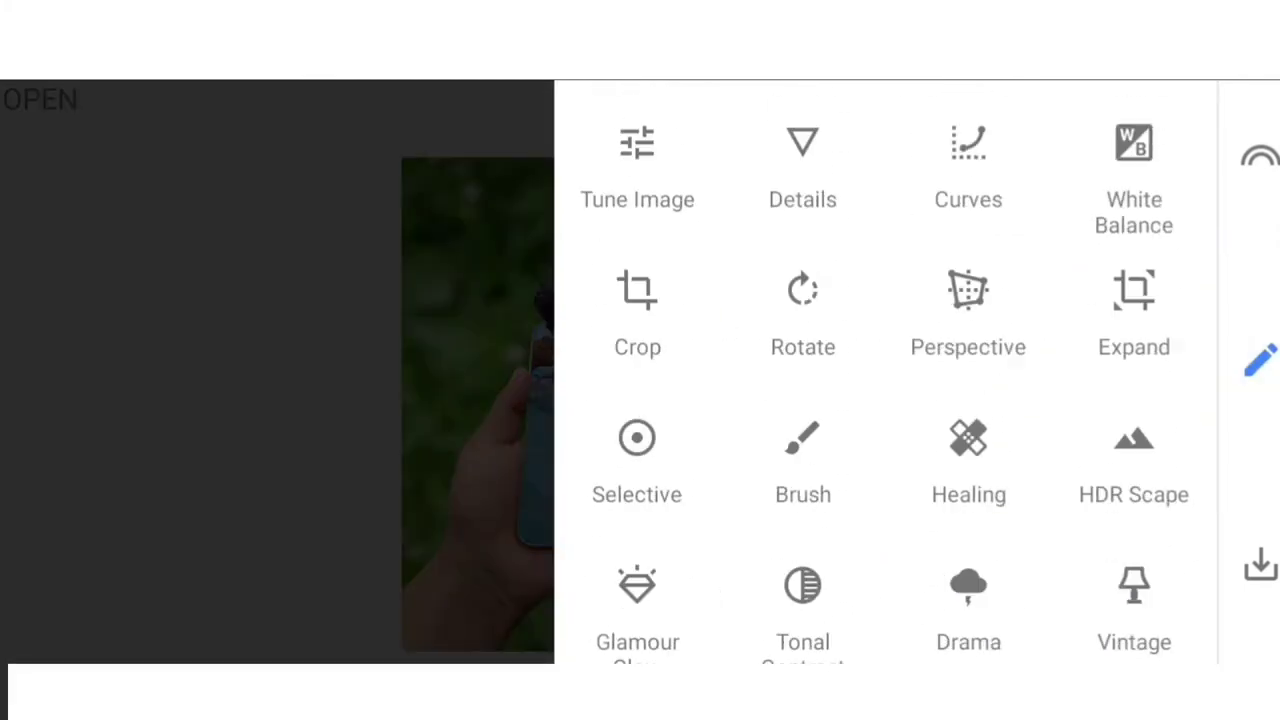
pyautogui.scroll(-3, 886, 370)
pyautogui.scroll(3, 886, 370)
pyautogui.click(637, 455)
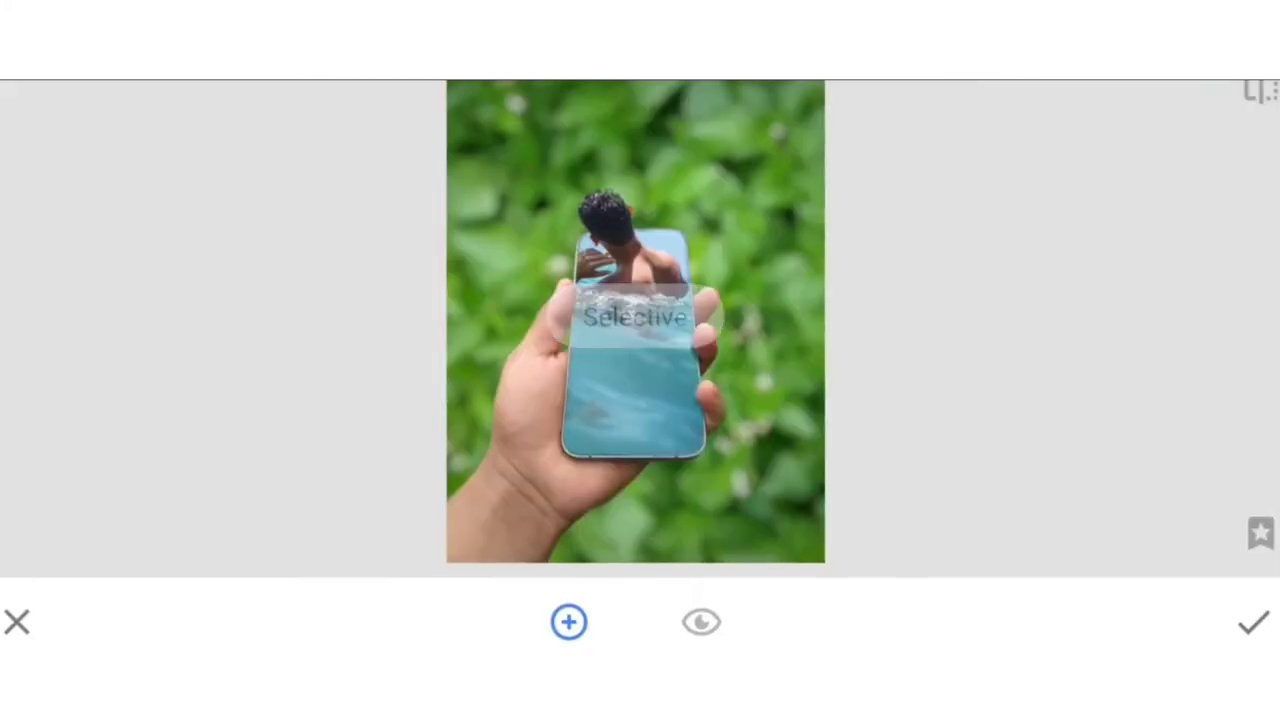
pyautogui.click(632, 378)
pyautogui.moveTo(632, 378)
pyautogui.mouseDown()
pyautogui.moveTo(632, 430)
pyautogui.moveTo(700, 430)
pyautogui.moveTo(640, 385)
pyautogui.moveTo(710, 385)
pyautogui.mouseUp()
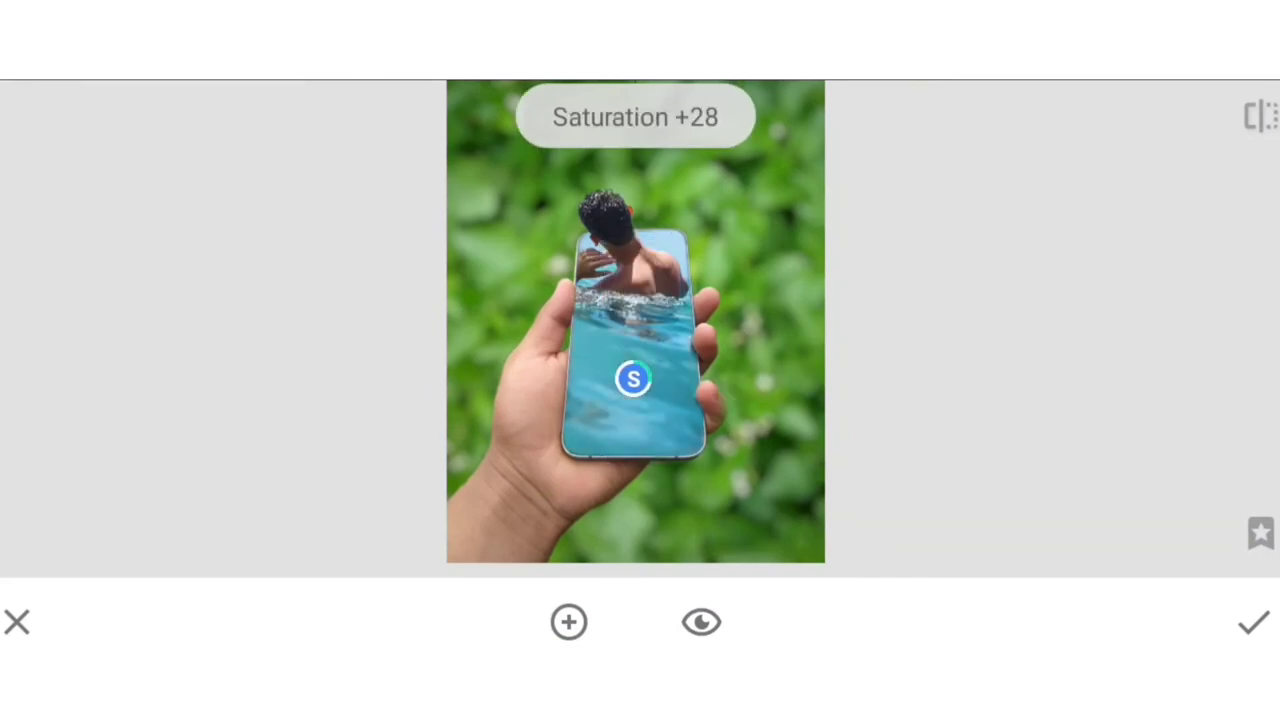
pyautogui.moveTo(640, 430)
pyautogui.mouseDown()
pyautogui.moveTo(640, 378)
pyautogui.moveTo(720, 378)
pyautogui.mouseUp()
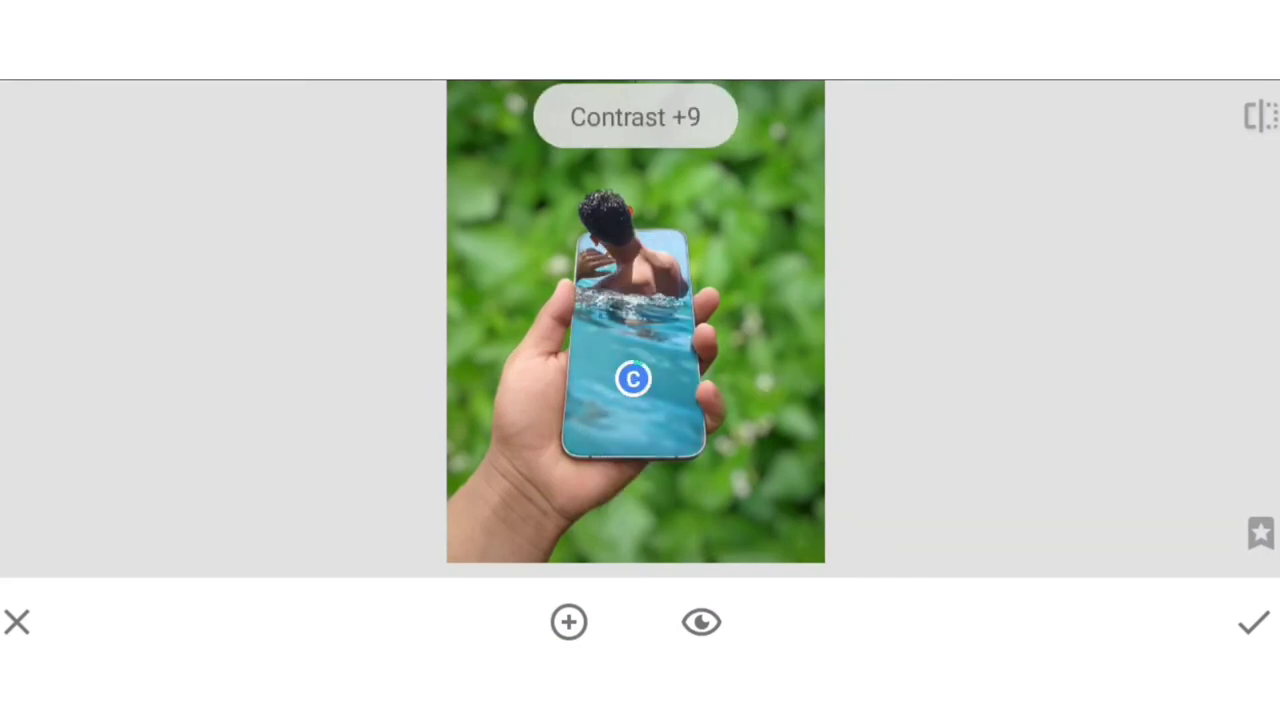
pyautogui.moveTo(640, 430)
pyautogui.mouseDown()
pyautogui.moveTo(640, 380)
pyautogui.moveTo(610, 380)
pyautogui.mouseUp()
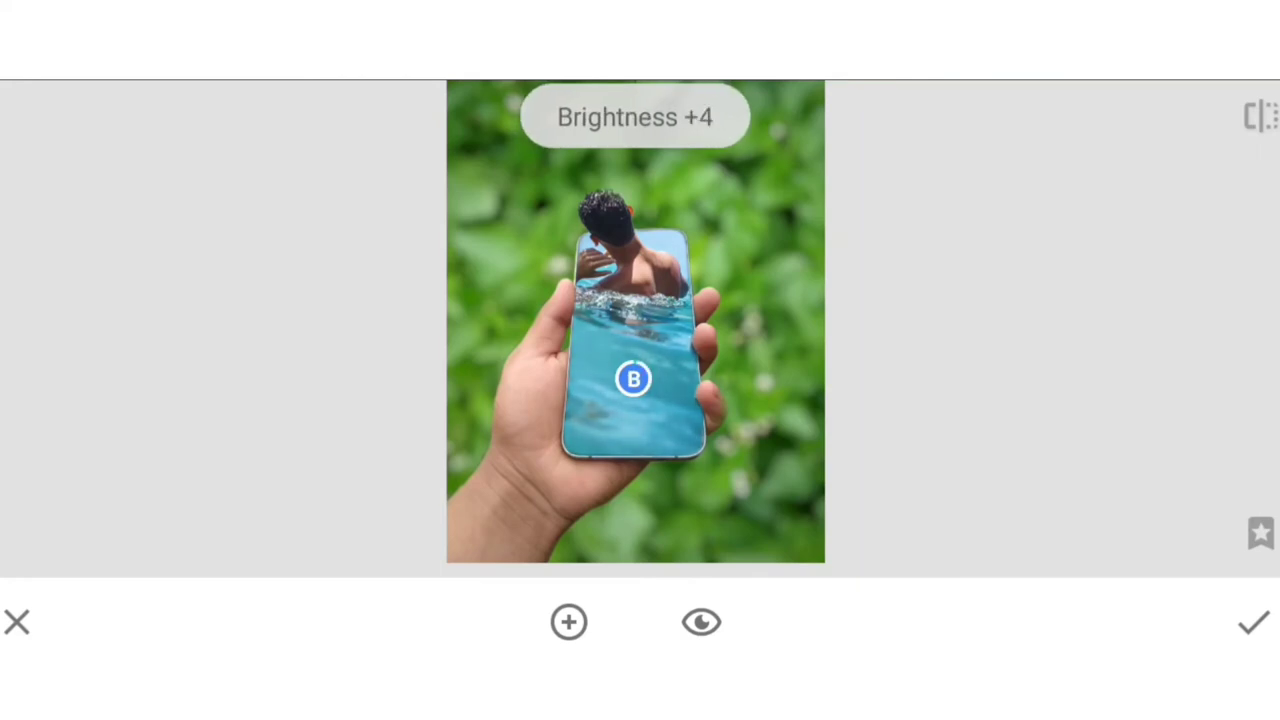
# Add a second Selective point on the hand with increased structure and apply.
pyautogui.click(569, 622)
pyautogui.click(505, 478)
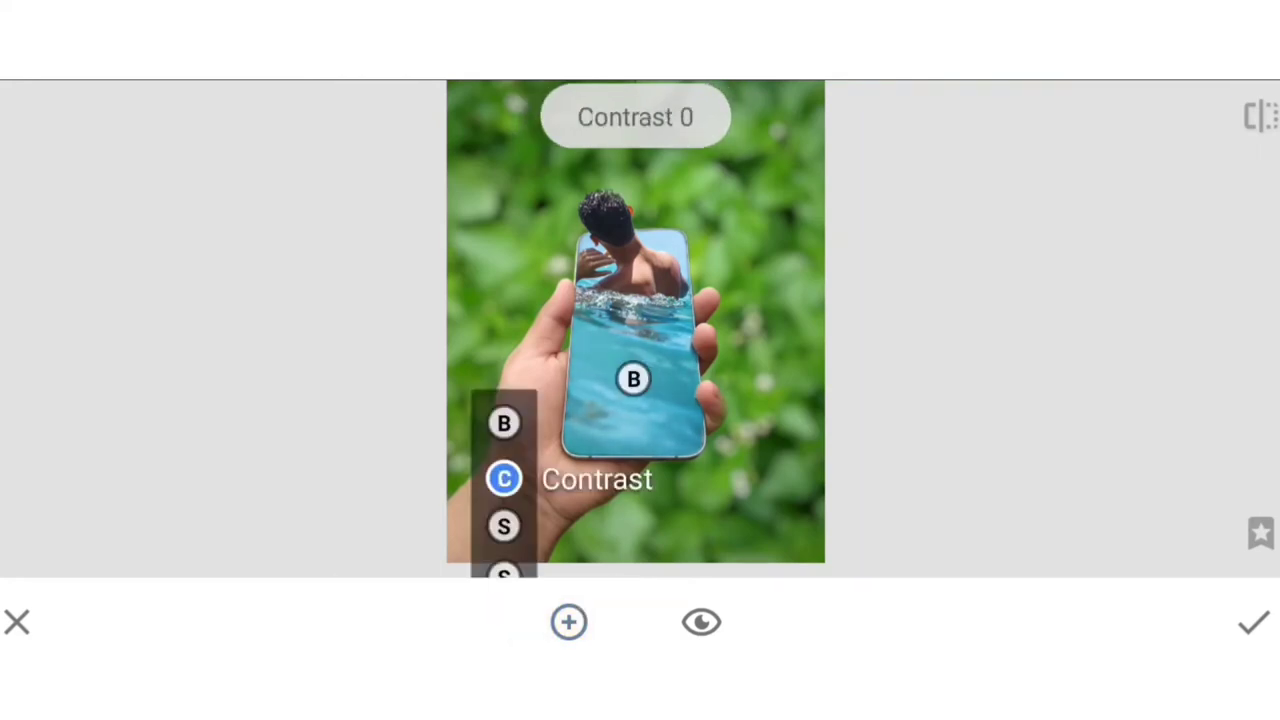
pyautogui.moveTo(505, 478); pyautogui.dragTo(505, 430)
pyautogui.moveTo(505, 430)
pyautogui.mouseDown()
pyautogui.moveTo(600, 430)
pyautogui.moveTo(640, 360)
pyautogui.moveTo(700, 360)
pyautogui.moveTo(560, 380)
pyautogui.moveTo(640, 380)
pyautogui.mouseUp()
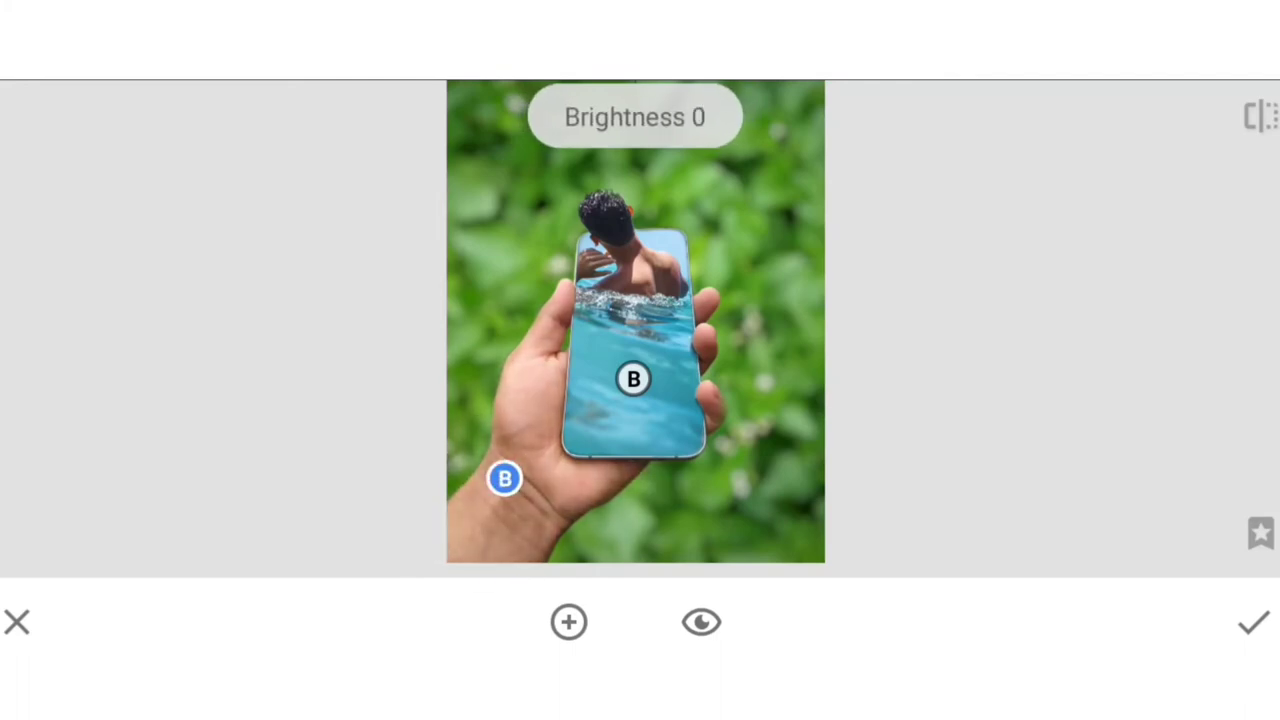
pyautogui.click(1253, 622)
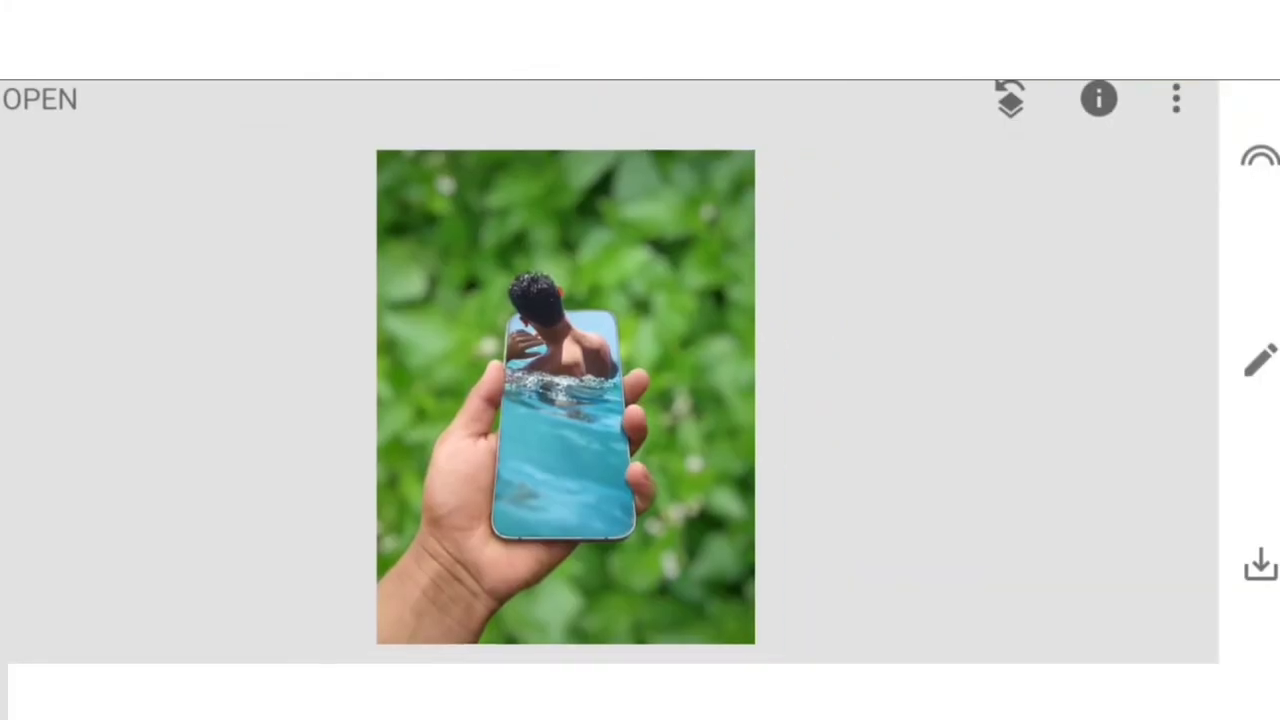
# Lower the saturation around a new Selective point on the leaf background.
pyautogui.click(1258, 360)
pyautogui.click(640, 457)
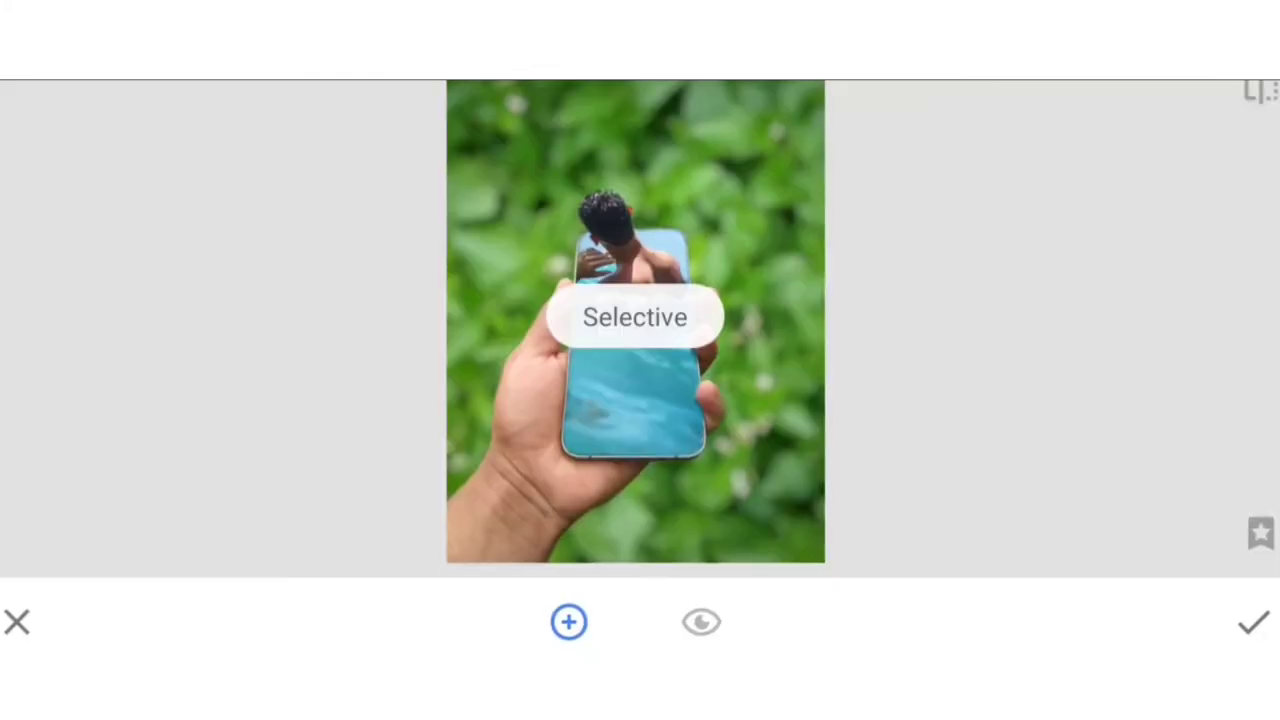
pyautogui.click(770, 168)
pyautogui.moveTo(770, 168); pyautogui.dragTo(770, 200)
pyautogui.moveTo(640, 300)
pyautogui.mouseDown()
pyautogui.moveTo(580, 300)
pyautogui.moveTo(700, 300)
pyautogui.moveTo(640, 250)
pyautogui.moveTo(580, 300)
pyautogui.moveTo(640, 340)
pyautogui.mouseUp()
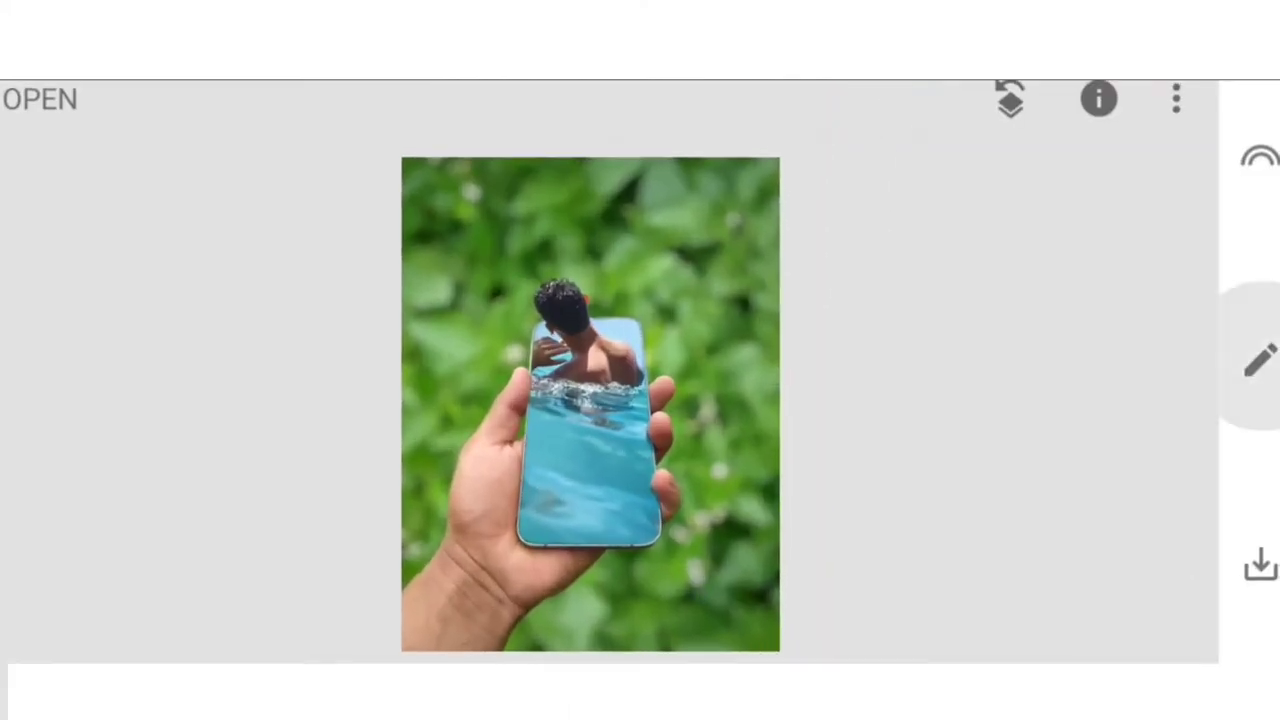
# Darken the leaf background with a Selective brightness point and apply it.
pyautogui.click(1260, 360)
pyautogui.click(637, 437)
pyautogui.click(673, 523)
pyautogui.moveTo(640, 350); pyautogui.dragTo(540, 350)
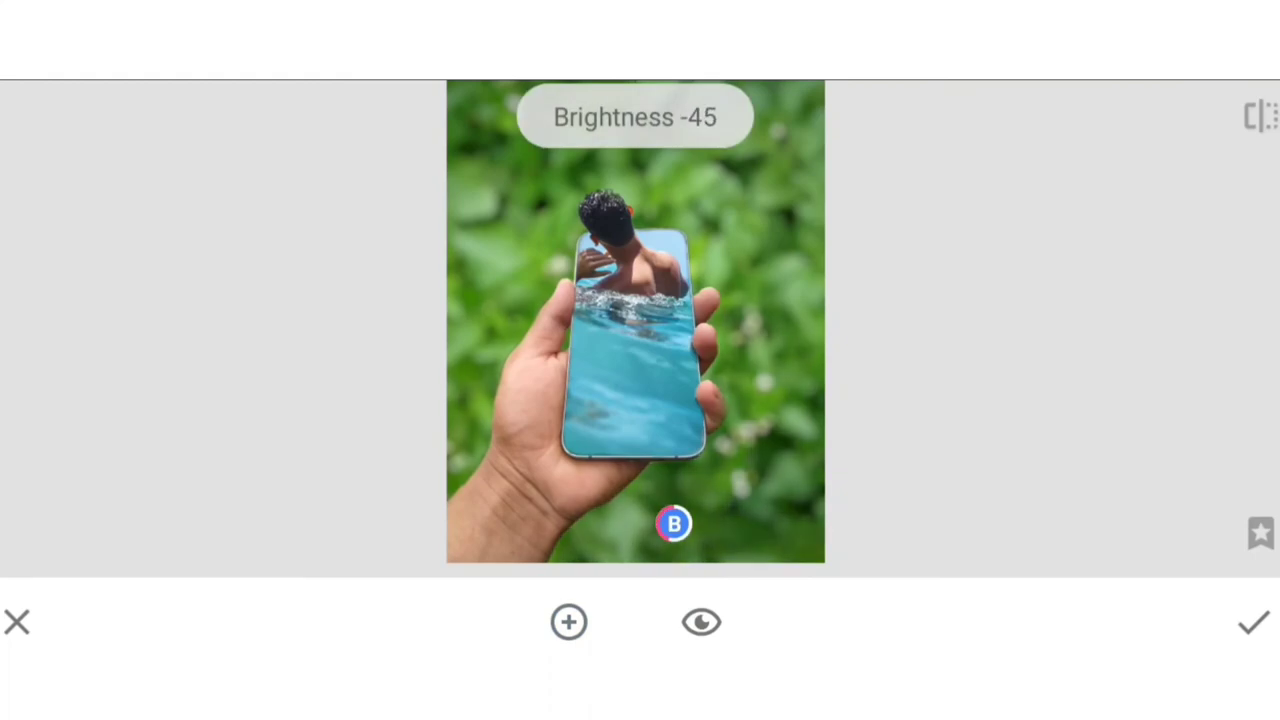
pyautogui.click(1253, 622)
# Add a Selective brightness point on the left leaves and apply it.
pyautogui.click(1260, 360)
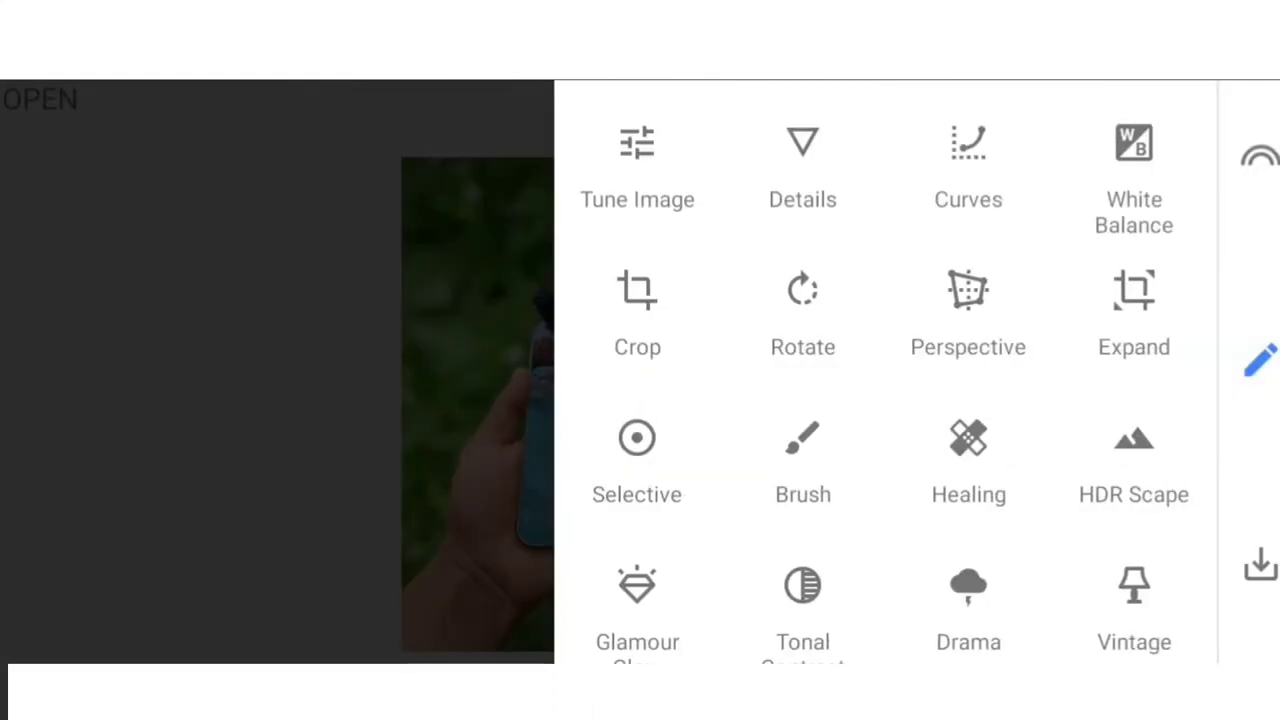
pyautogui.click(637, 437)
pyautogui.click(482, 298)
pyautogui.click(1253, 622)
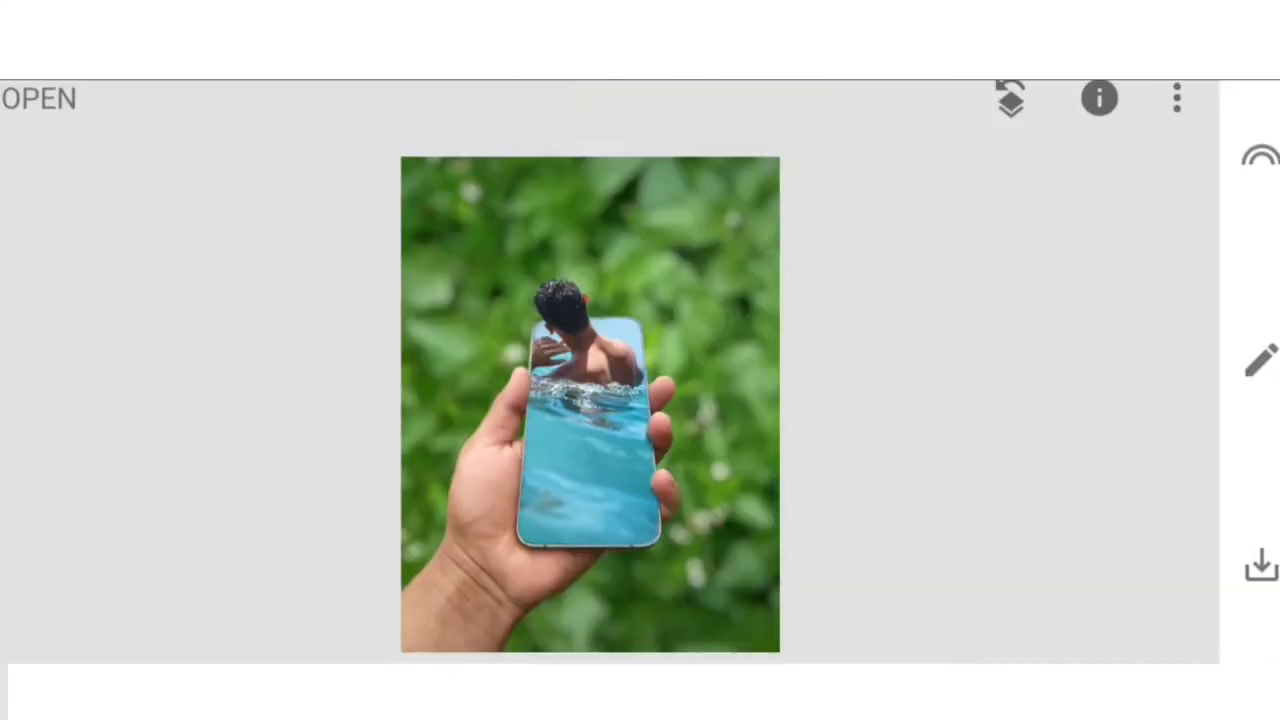
pyautogui.click(1260, 360)
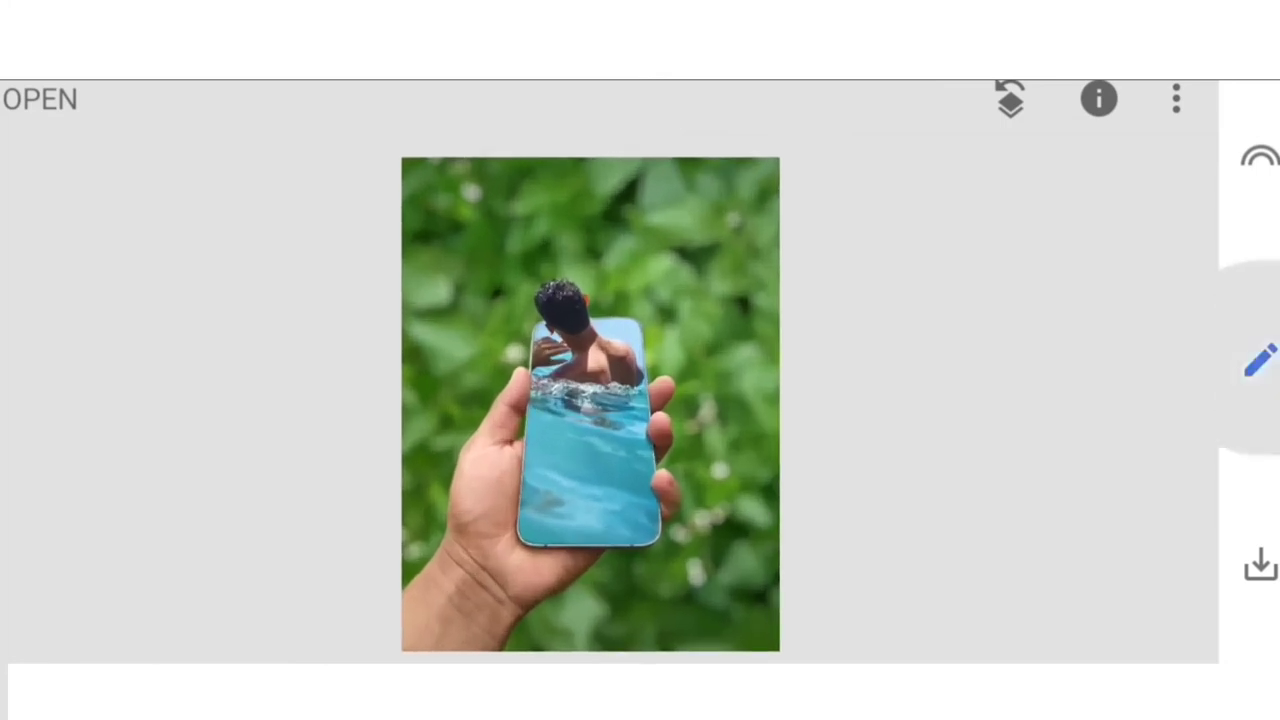
# Apply a light Vignette with softened outer brightness around the edges.
pyautogui.click(637, 560)
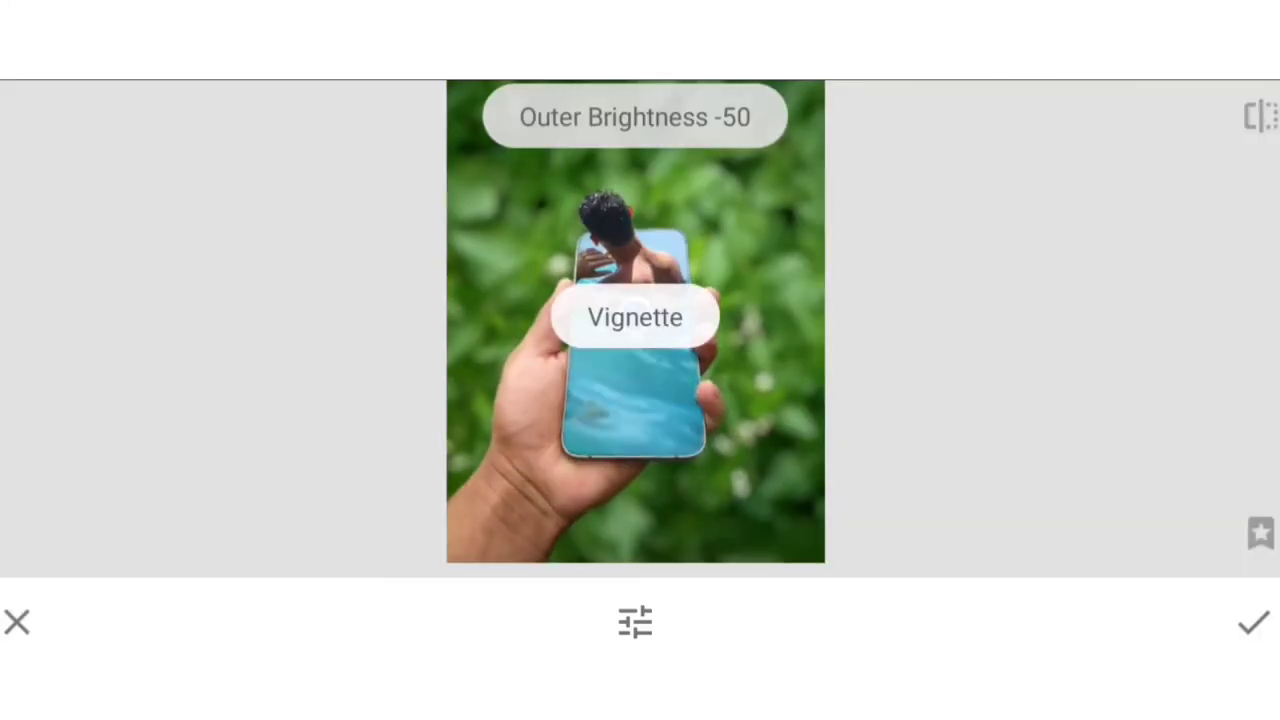
pyautogui.moveTo(636, 420)
pyautogui.mouseDown()
pyautogui.moveTo(740, 420)
pyautogui.moveTo(664, 420)
pyautogui.mouseUp()
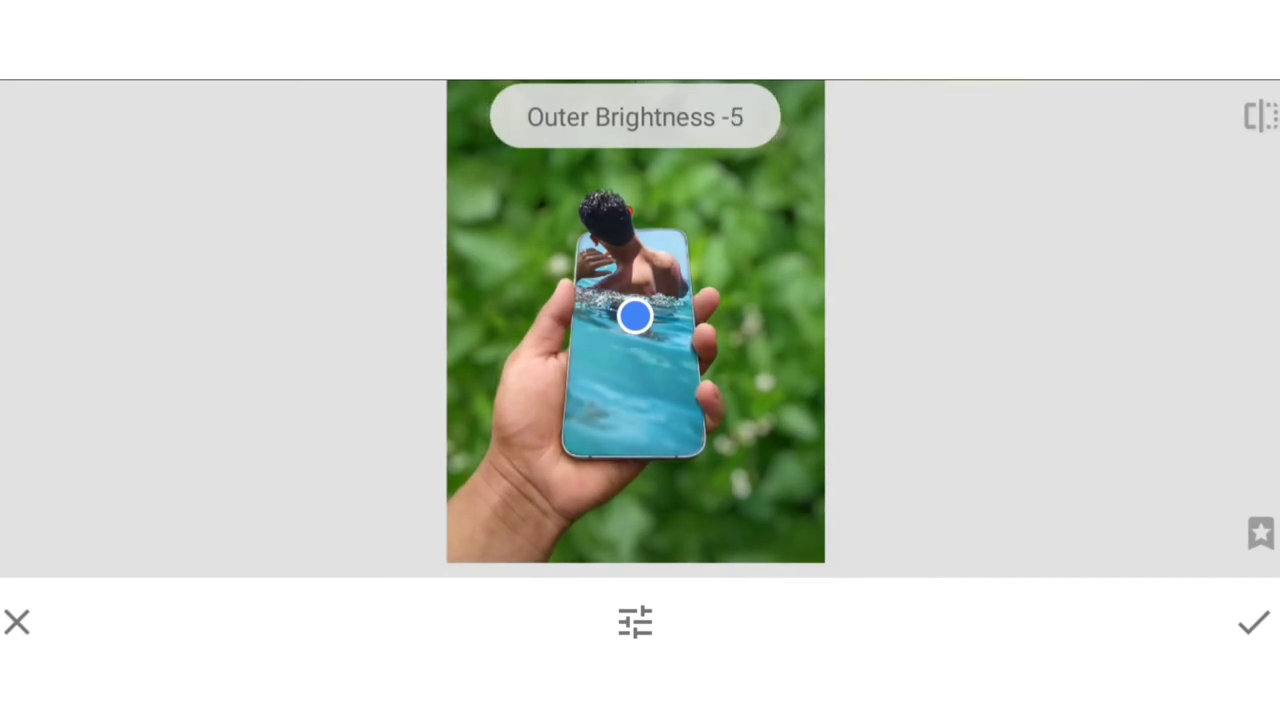
pyautogui.click(1253, 622)
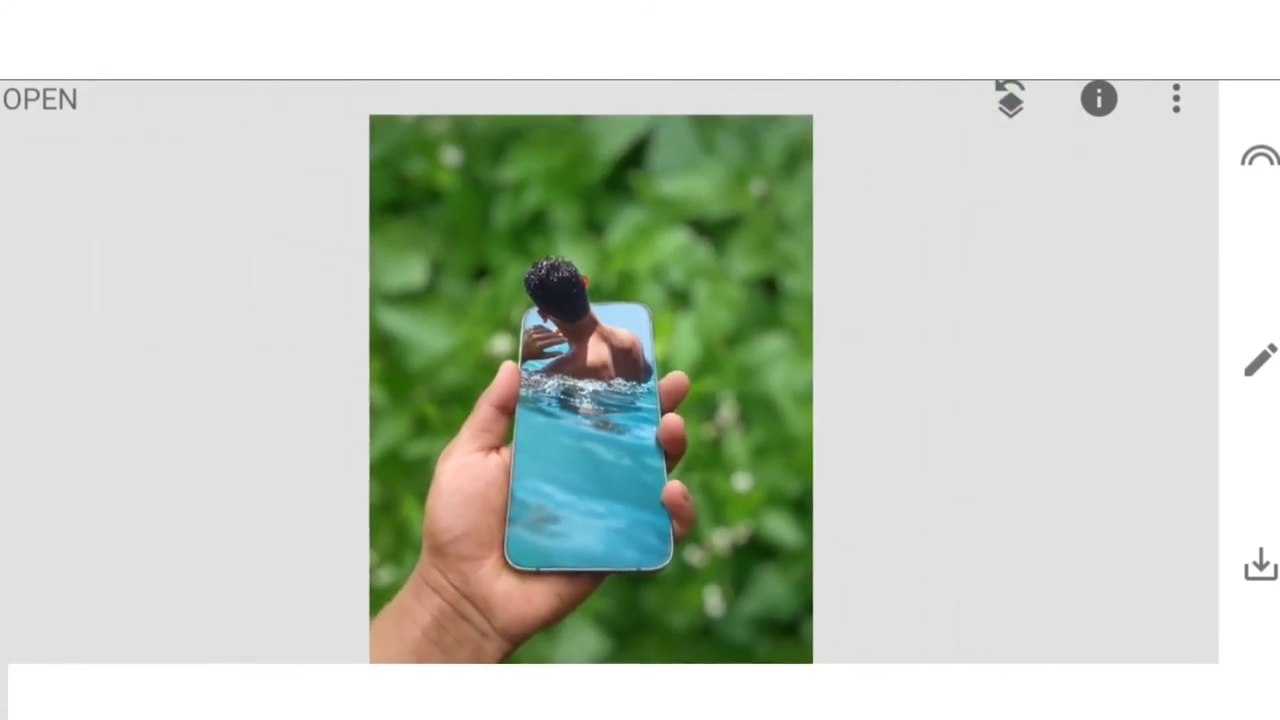
# Open Lightroom's Color mix panel and lower the green saturation.
pyautogui.click(1176, 98)
pyautogui.press('Escape')
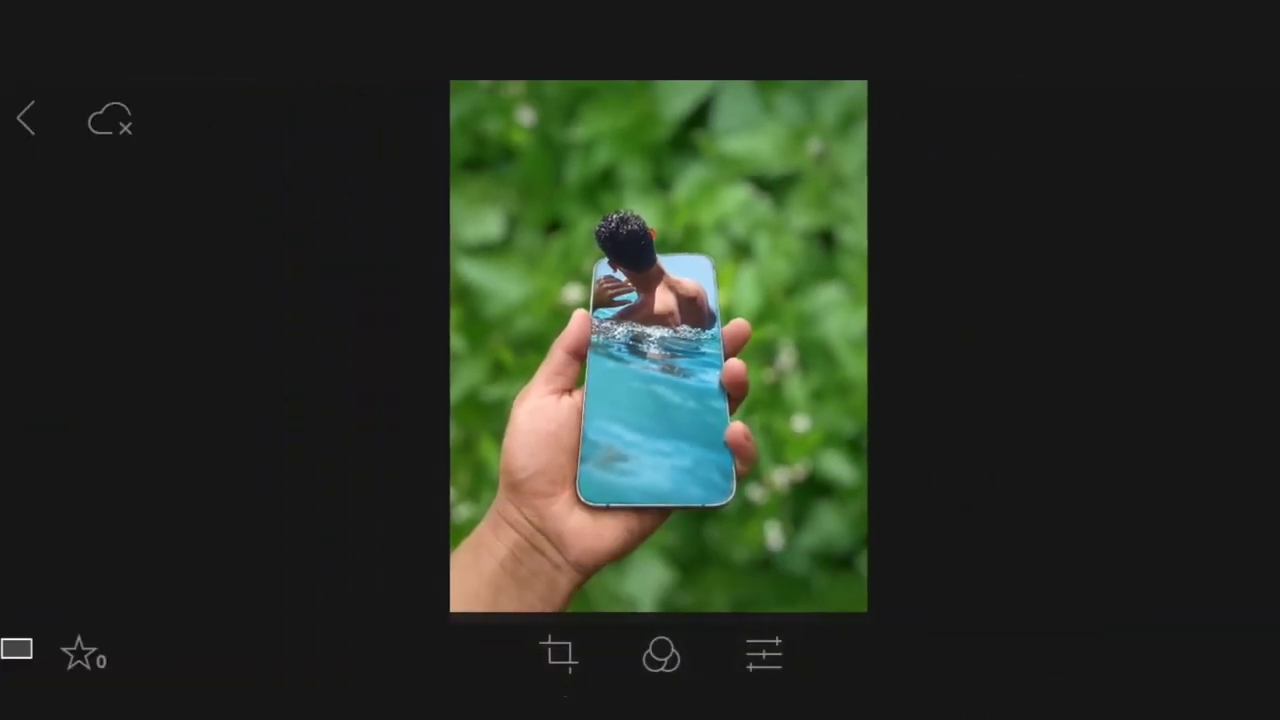
pyautogui.click(764, 654)
pyautogui.click(26, 564)
pyautogui.click(150, 497)
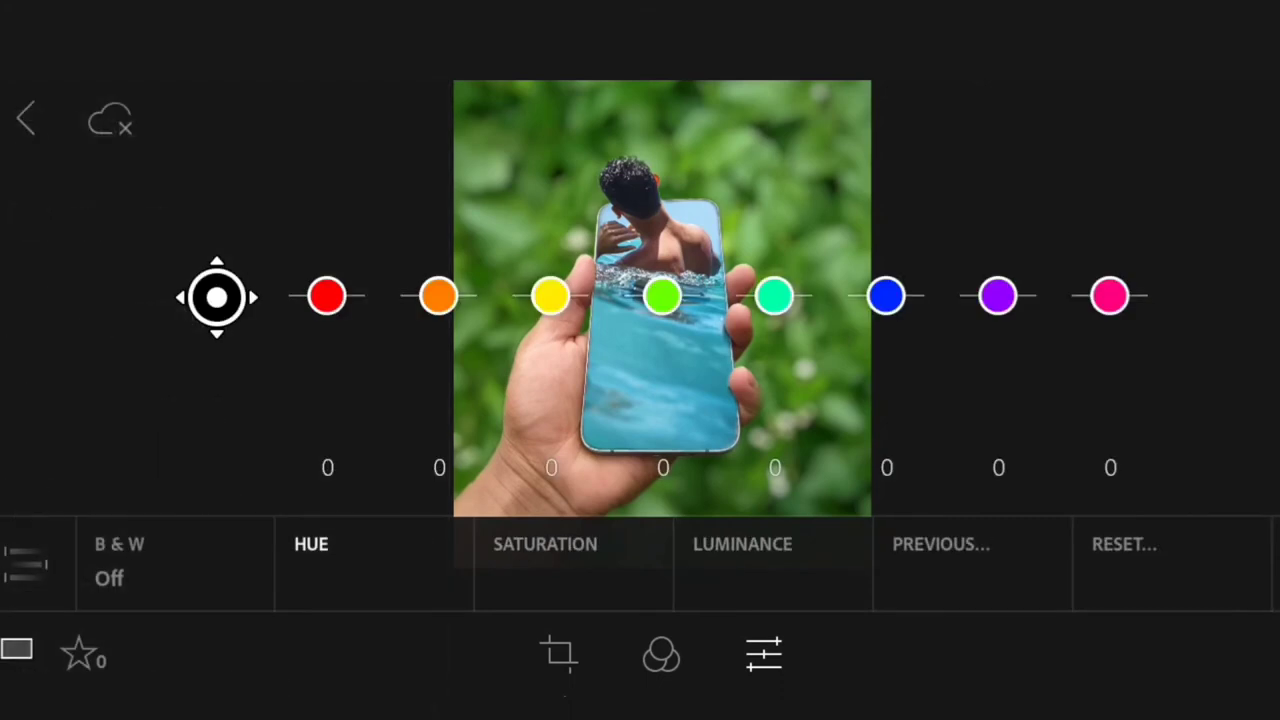
pyautogui.moveTo(663, 296)
pyautogui.mouseDown()
pyautogui.moveTo(660, 386)
pyautogui.moveTo(663, 206)
pyautogui.moveTo(663, 306)
pyautogui.mouseUp()
# Shift the yellow hue and adjust yellow, aqua, blue, orange and red saturation.
pyautogui.click(311, 544)
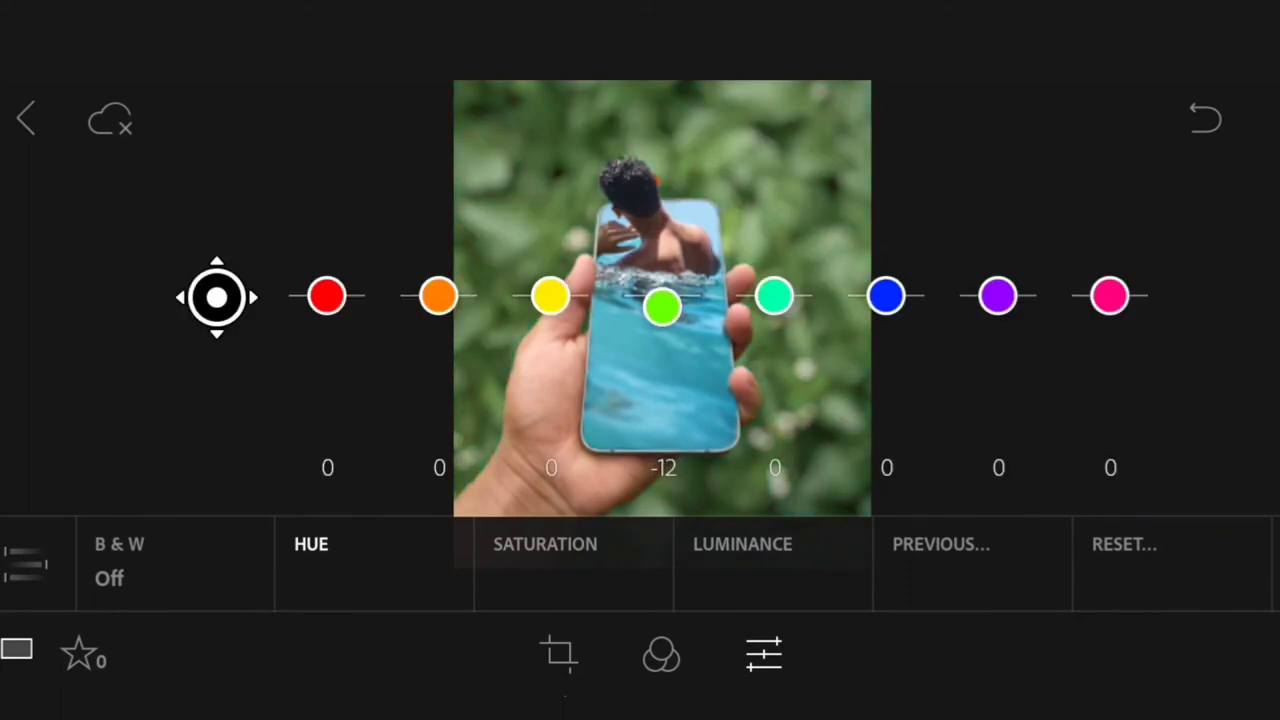
pyautogui.moveTo(551, 296); pyautogui.dragTo(551, 203)
pyautogui.click(545, 544)
pyautogui.moveTo(551, 296)
pyautogui.mouseDown()
pyautogui.moveTo(551, 386)
pyautogui.moveTo(551, 203)
pyautogui.moveTo(551, 362)
pyautogui.mouseUp()
pyautogui.moveTo(775, 296)
pyautogui.mouseDown()
pyautogui.moveTo(775, 386)
pyautogui.moveTo(775, 203)
pyautogui.mouseUp()
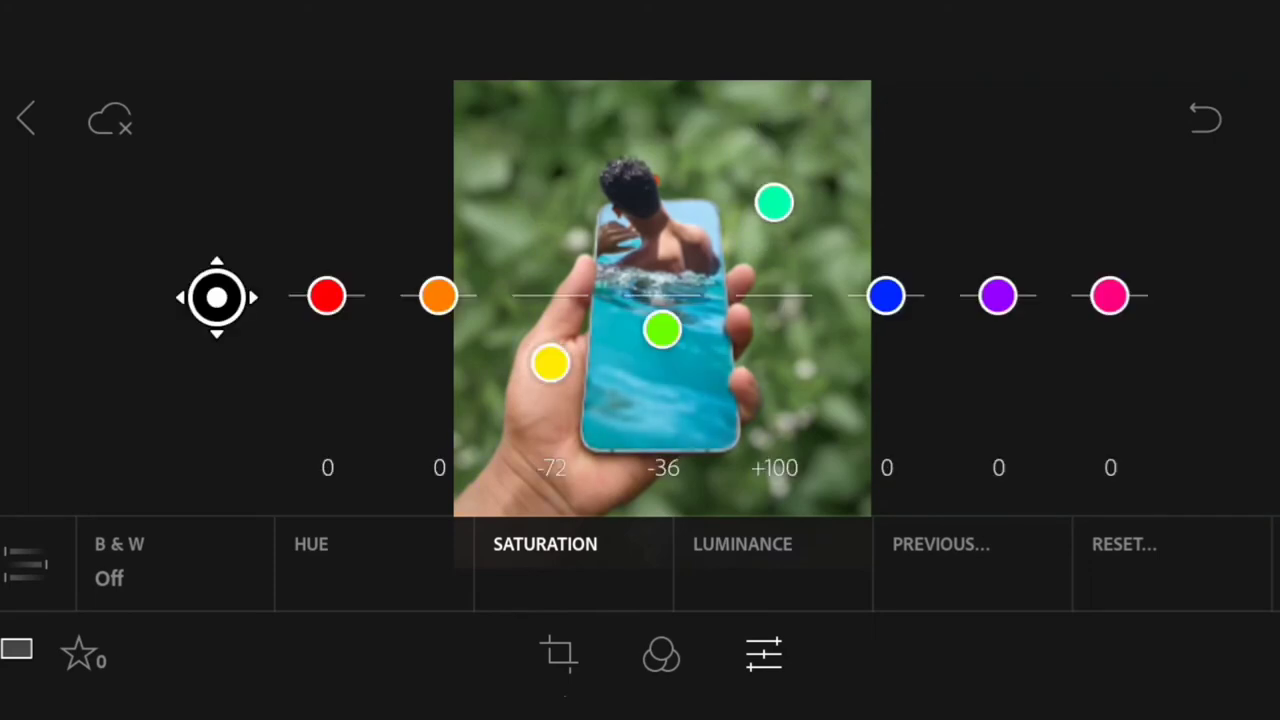
pyautogui.moveTo(886, 296); pyautogui.dragTo(886, 214)
pyautogui.moveTo(438, 296)
pyautogui.mouseDown()
pyautogui.moveTo(438, 278)
pyautogui.moveTo(438, 301)
pyautogui.mouseUp()
pyautogui.moveTo(327, 296); pyautogui.dragTo(327, 272)
# Brighten the orange luminance slightly and shift the green hue.
pyautogui.click(742, 544)
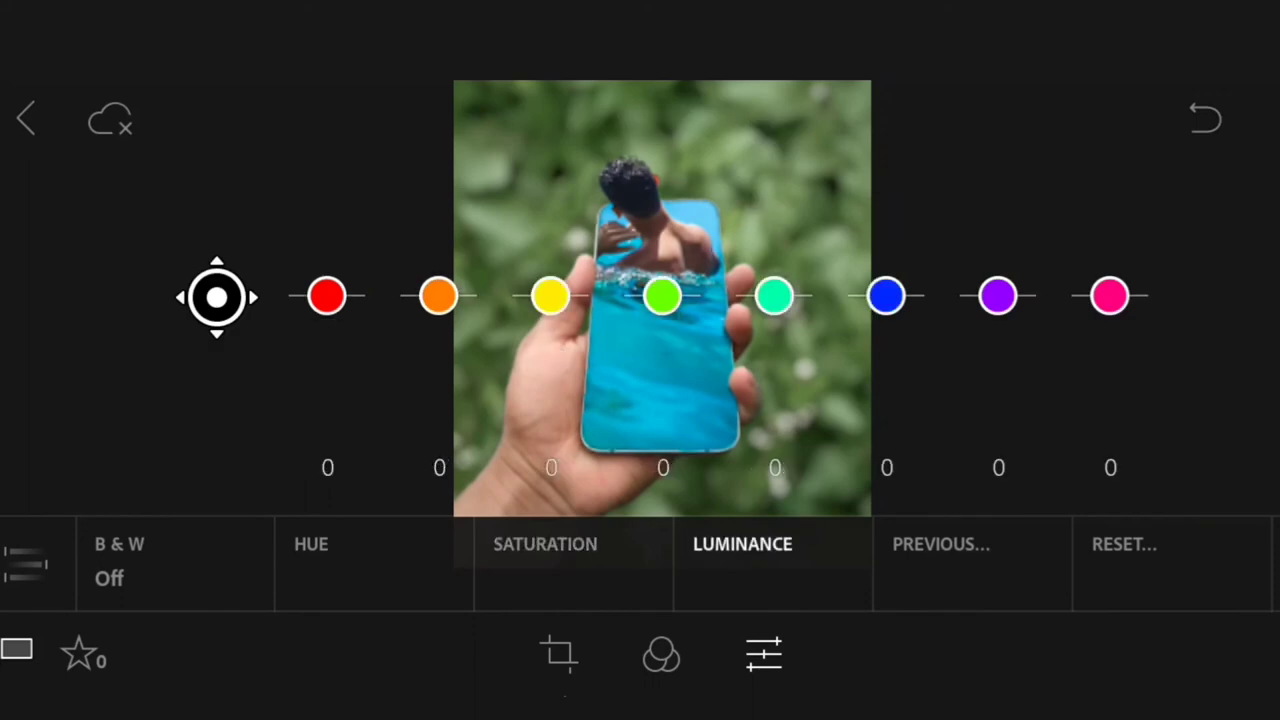
pyautogui.moveTo(438, 296); pyautogui.dragTo(438, 286)
pyautogui.click(311, 544)
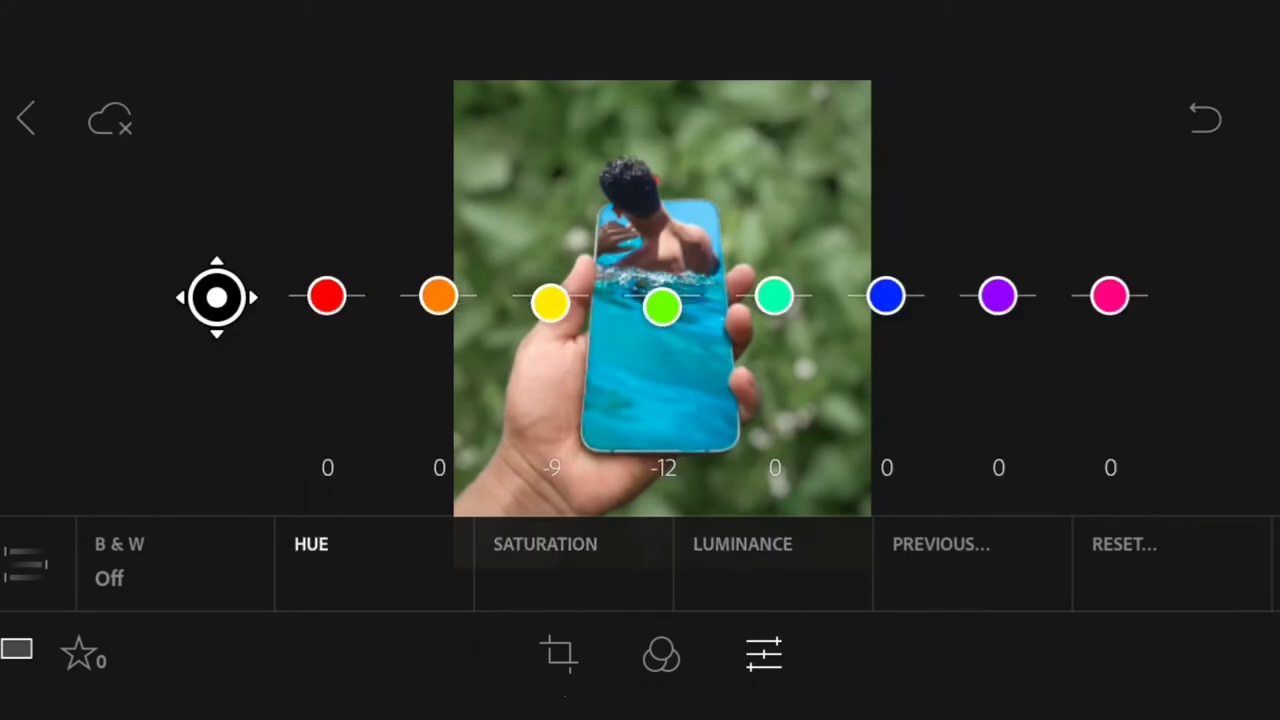
pyautogui.moveTo(662, 307)
pyautogui.mouseDown()
pyautogui.moveTo(660, 386)
pyautogui.moveTo(662, 204)
pyautogui.moveTo(662, 320)
pyautogui.mouseUp()
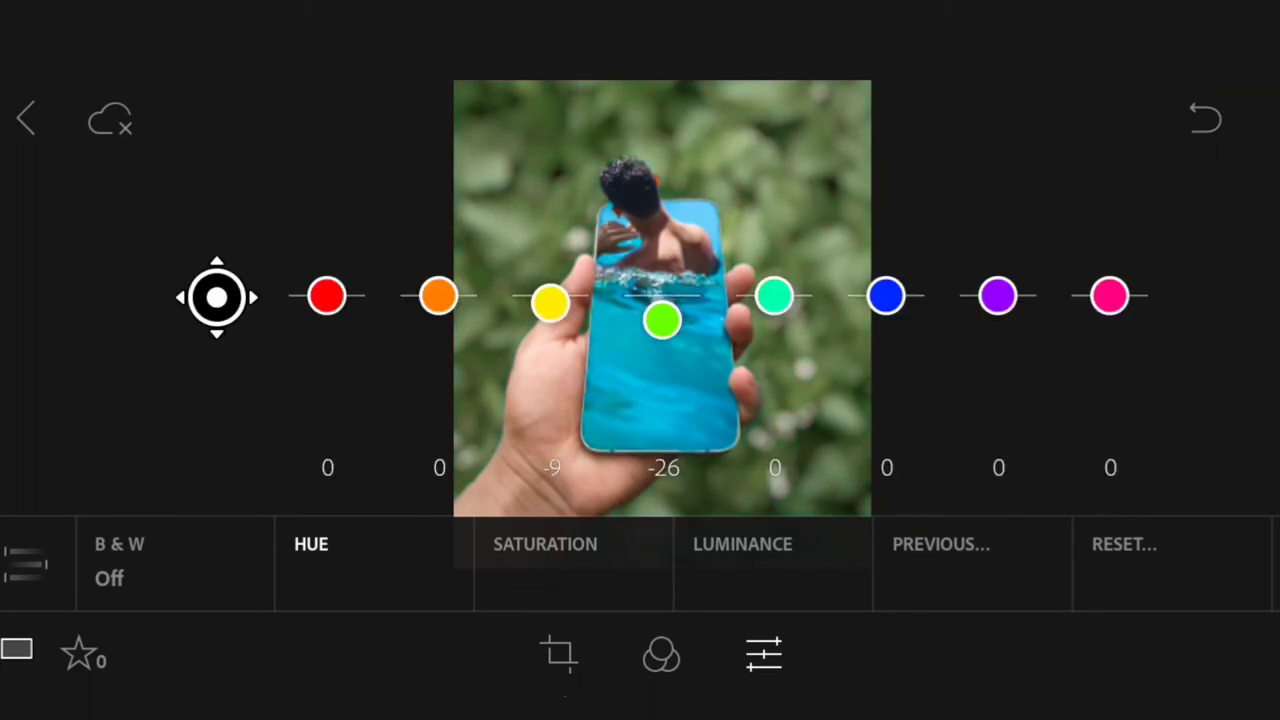
# Pull down the shadows on the Tone Curve.
pyautogui.click(25, 563)
pyautogui.click(143, 217)
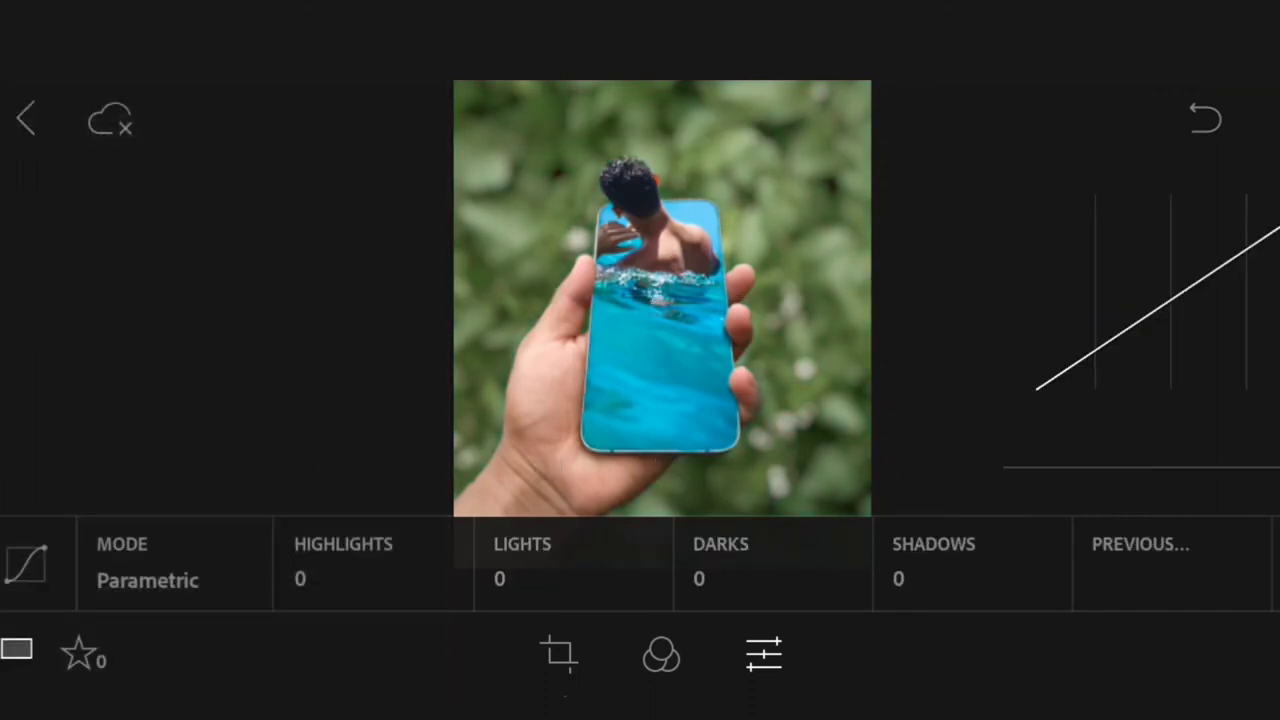
pyautogui.moveTo(1045, 355)
pyautogui.mouseDown()
pyautogui.moveTo(1045, 378)
pyautogui.moveTo(1060, 385)
pyautogui.mouseUp()
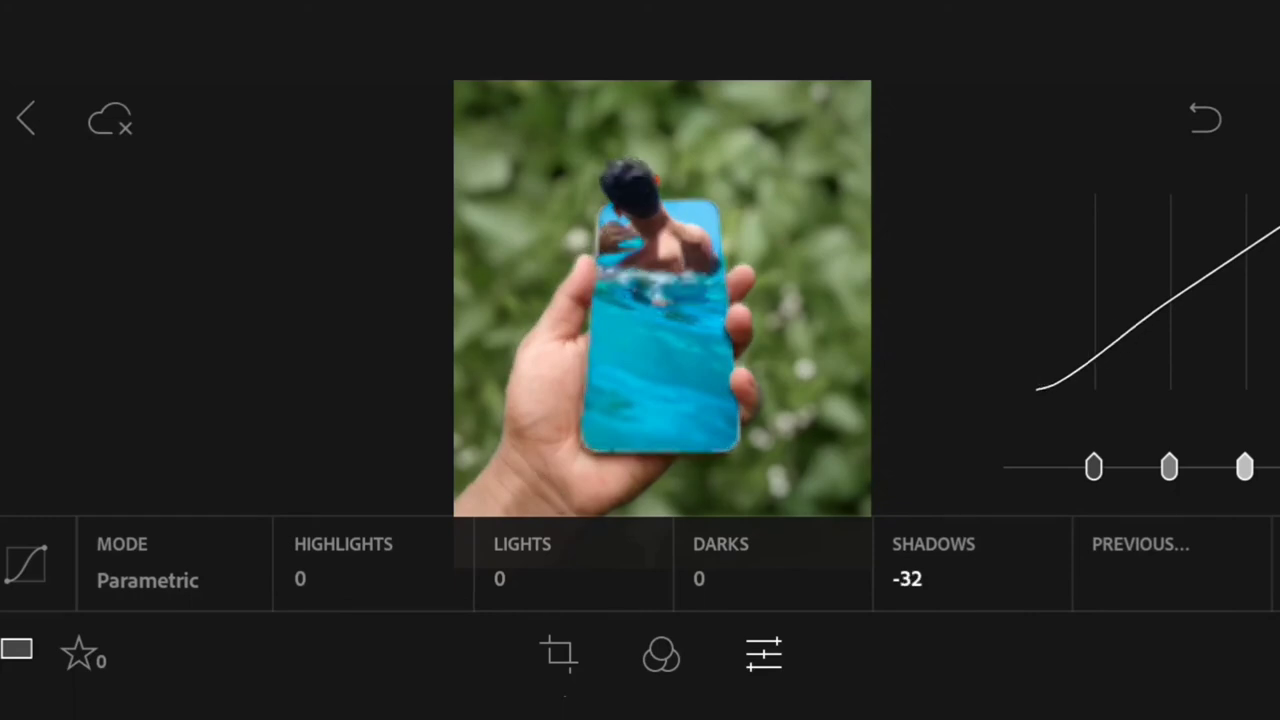
# In the Light panel, set Highlights to -35 and Shadows to -3.
pyautogui.click(25, 563)
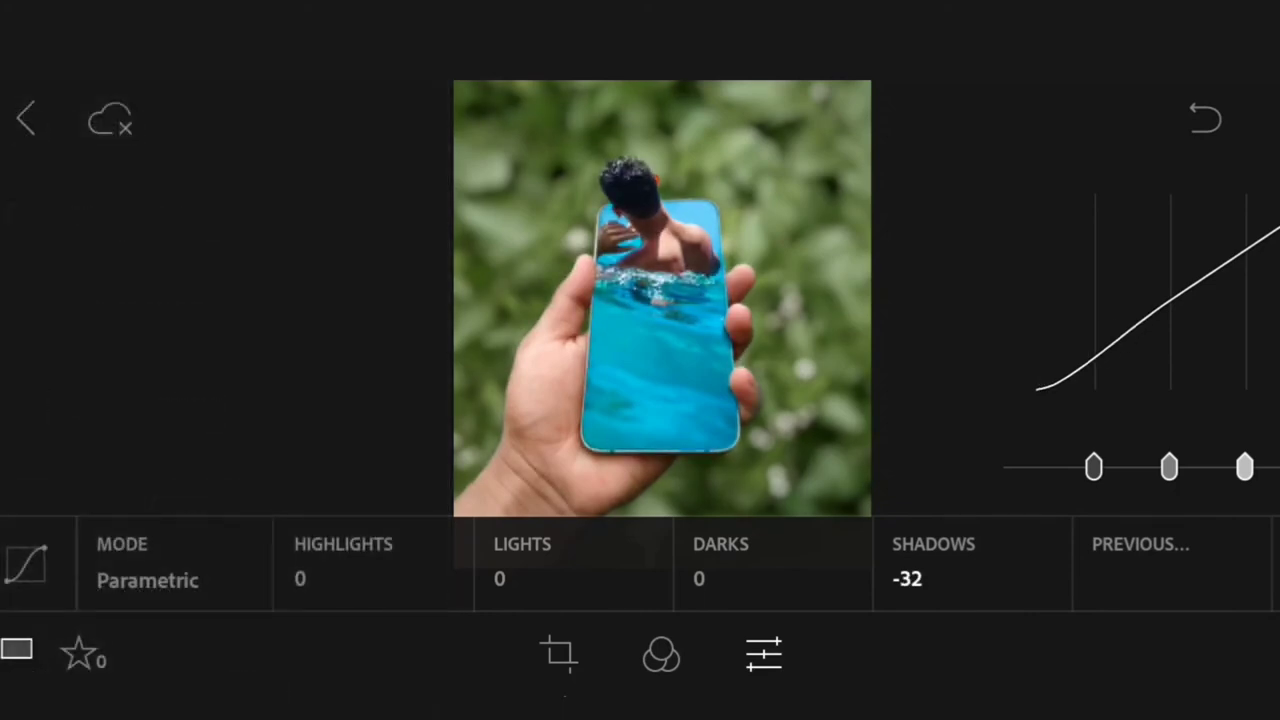
pyautogui.click(25, 563)
pyautogui.click(70, 126)
pyautogui.moveTo(800, 563); pyautogui.dragTo(330, 563)
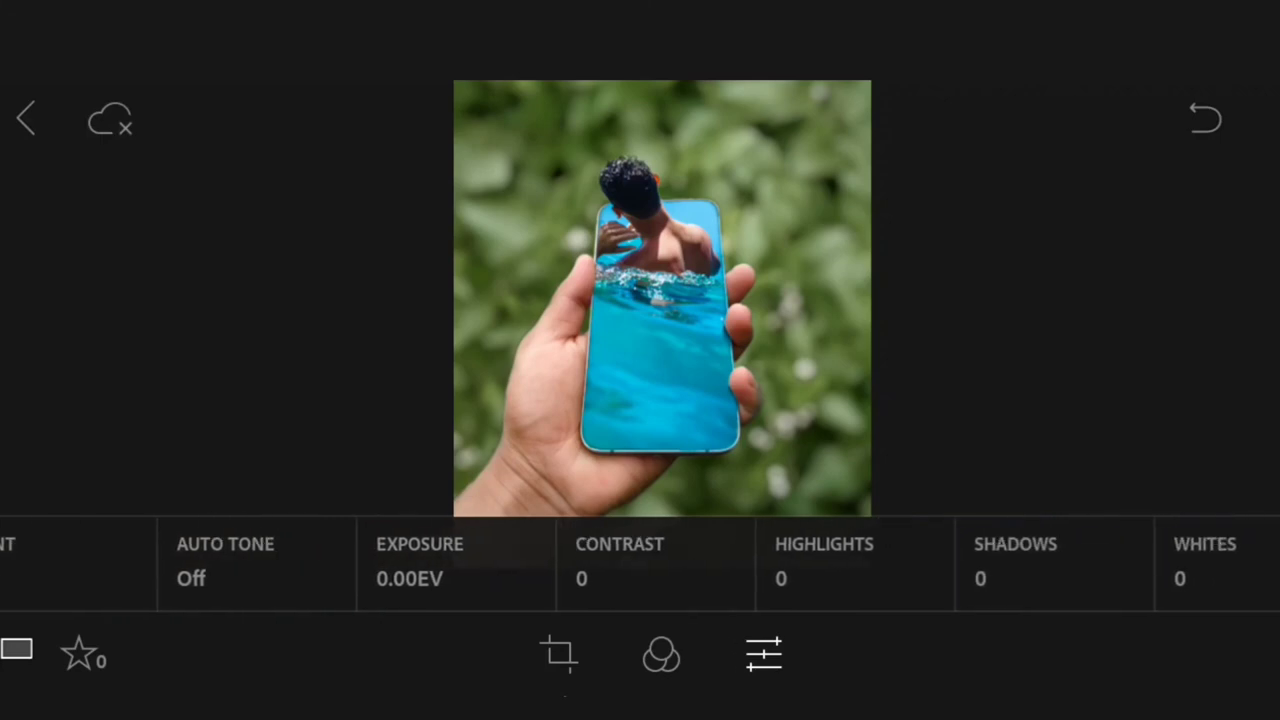
pyautogui.click(395, 560)
pyautogui.moveTo(662, 470)
pyautogui.mouseDown()
pyautogui.moveTo(708, 470)
pyautogui.moveTo(600, 470)
pyautogui.mouseUp()
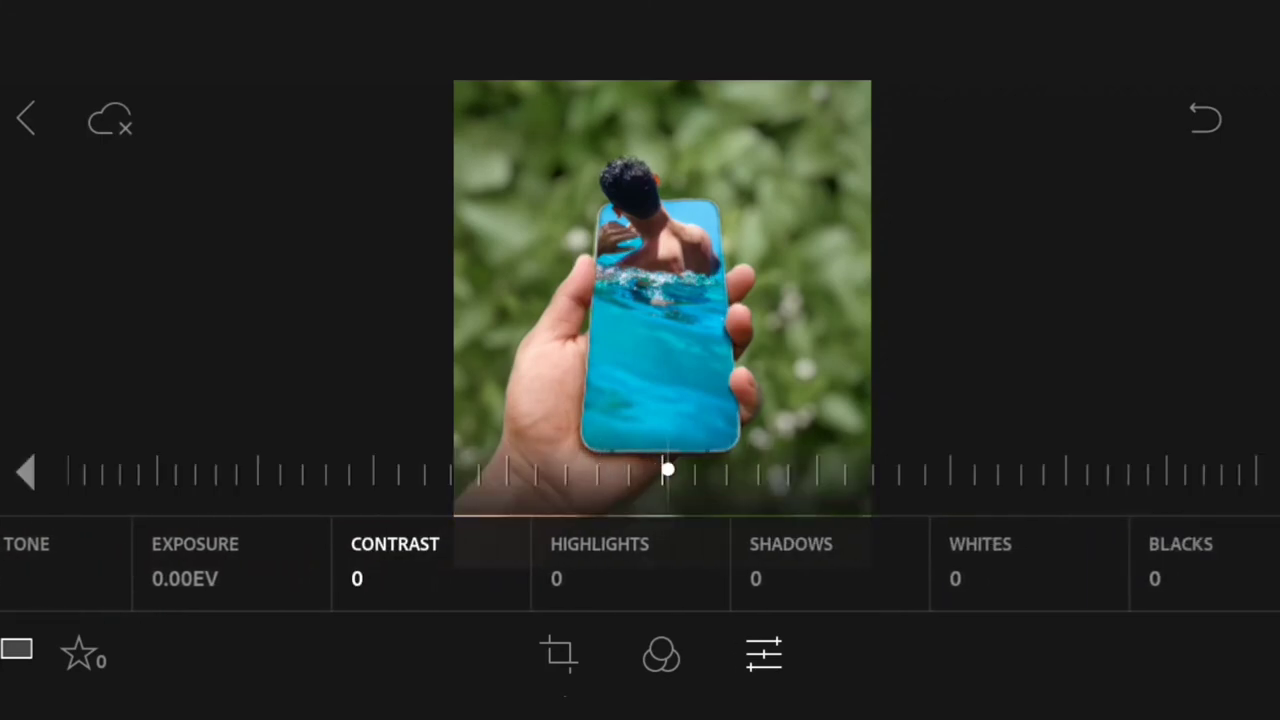
pyautogui.moveTo(453, 470)
pyautogui.mouseDown()
pyautogui.moveTo(137, 470)
pyautogui.moveTo(881, 470)
pyautogui.mouseUp()
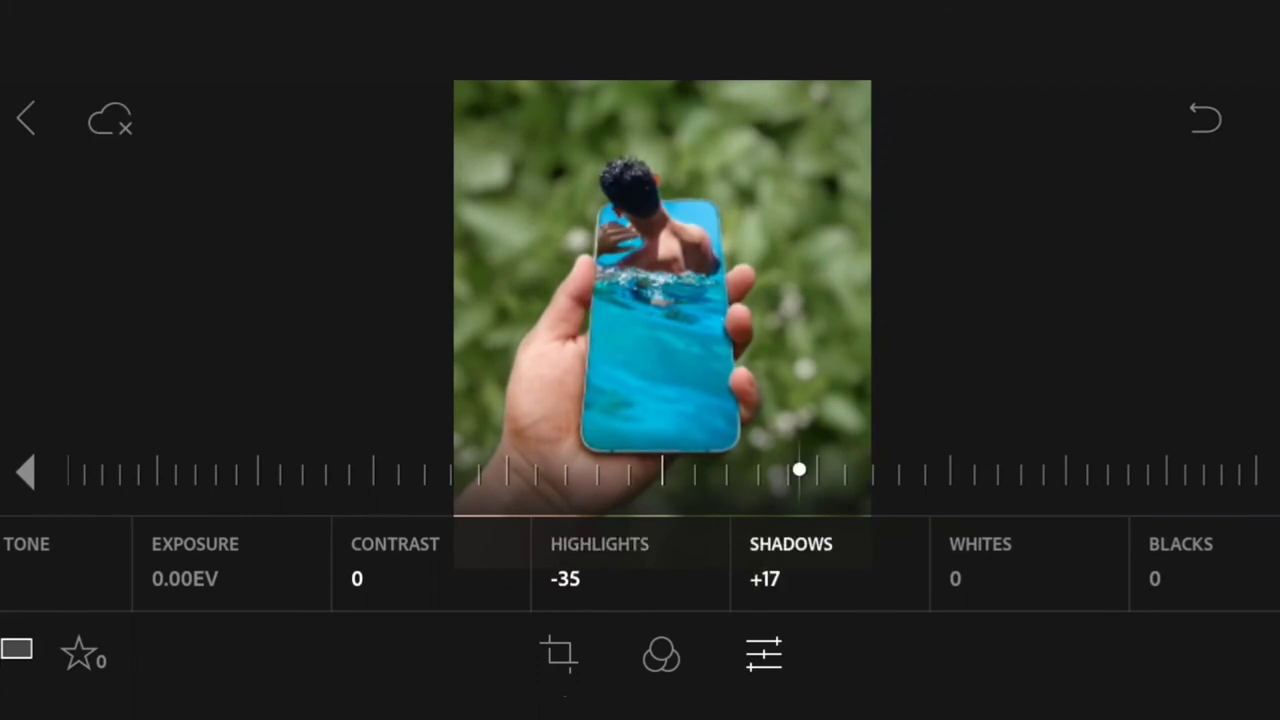
# Set Blacks to -2, Clarity to +40 and Vibrance to +14.
pyautogui.moveTo(900, 563); pyautogui.dragTo(647, 563)
pyautogui.click(971, 563)
pyautogui.moveTo(662, 470); pyautogui.dragTo(420, 470)
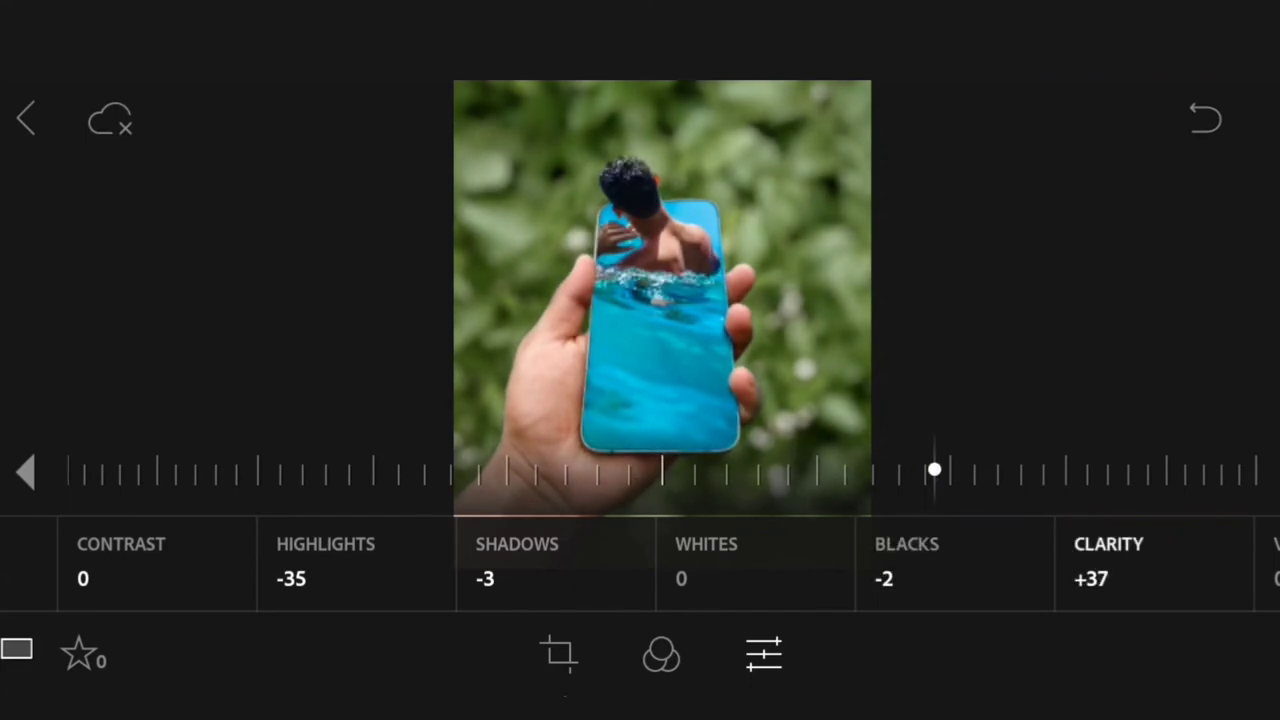
pyautogui.moveTo(934, 470)
pyautogui.mouseDown()
pyautogui.moveTo(1198, 470)
pyautogui.moveTo(692, 470)
pyautogui.mouseUp()
pyautogui.moveTo(900, 563); pyautogui.dragTo(620, 563)
pyautogui.click(1030, 563)
pyautogui.moveTo(662, 470); pyautogui.dragTo(776, 470)
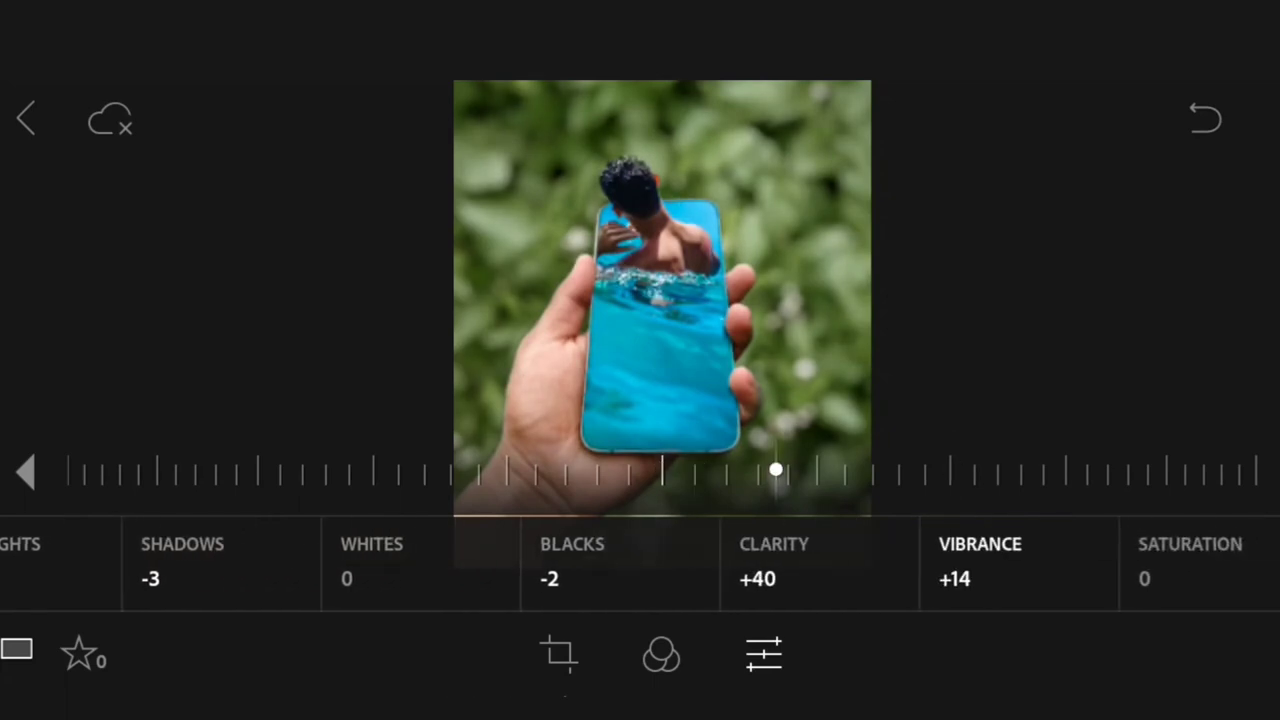
pyautogui.moveTo(400, 563); pyautogui.dragTo(1000, 563)
# Add a vignette with Amount about -21 and Midpoint 39 to darken the edges.
pyautogui.click(23, 563)
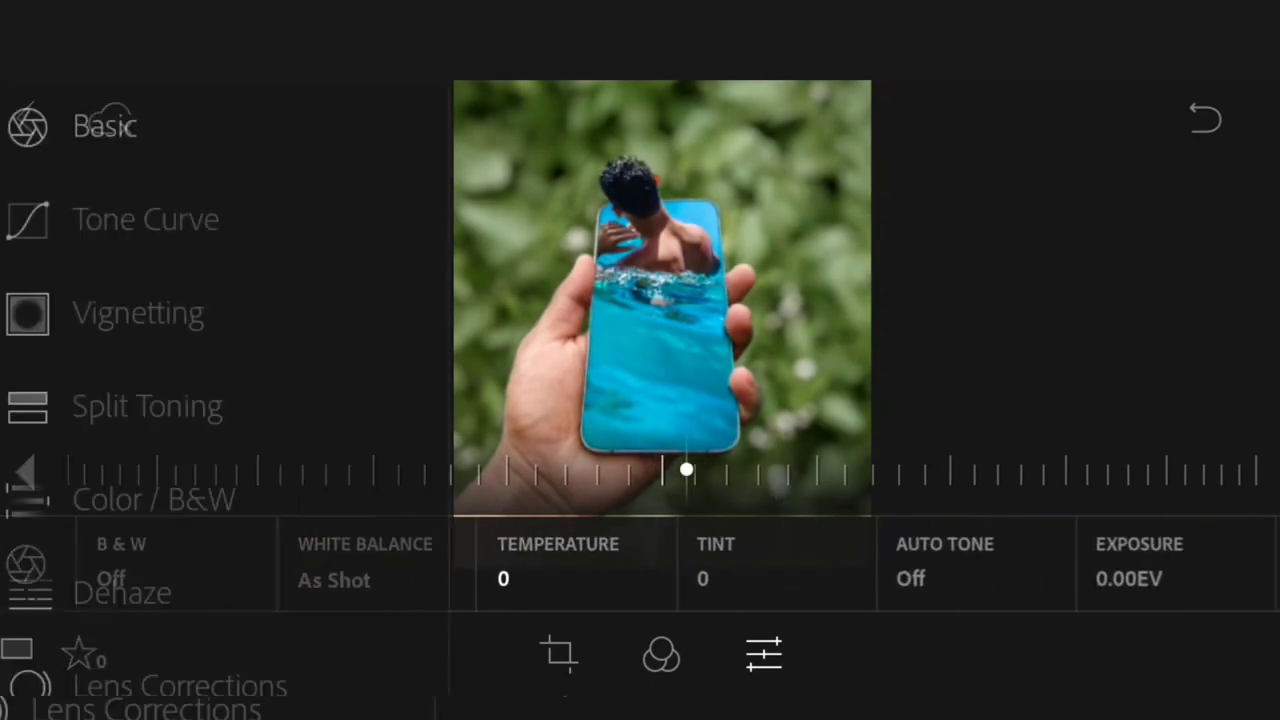
pyautogui.click(140, 311)
pyautogui.moveTo(581, 480); pyautogui.dragTo(521, 480)
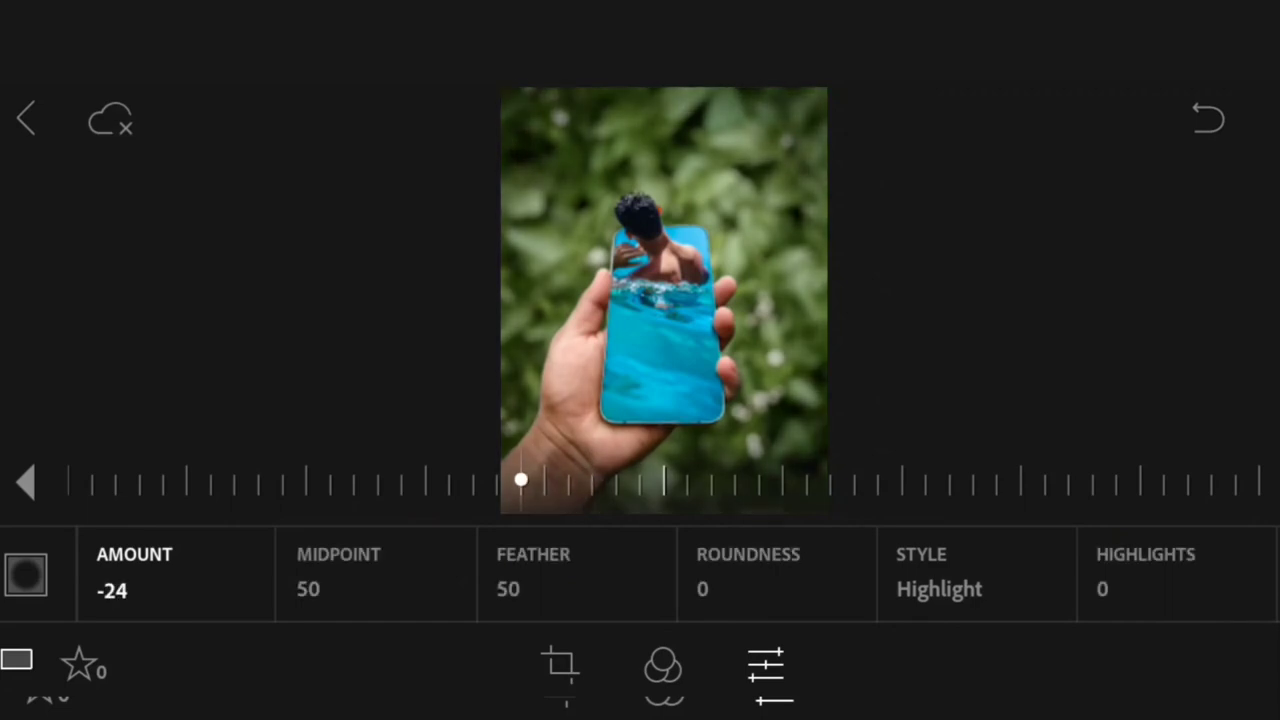